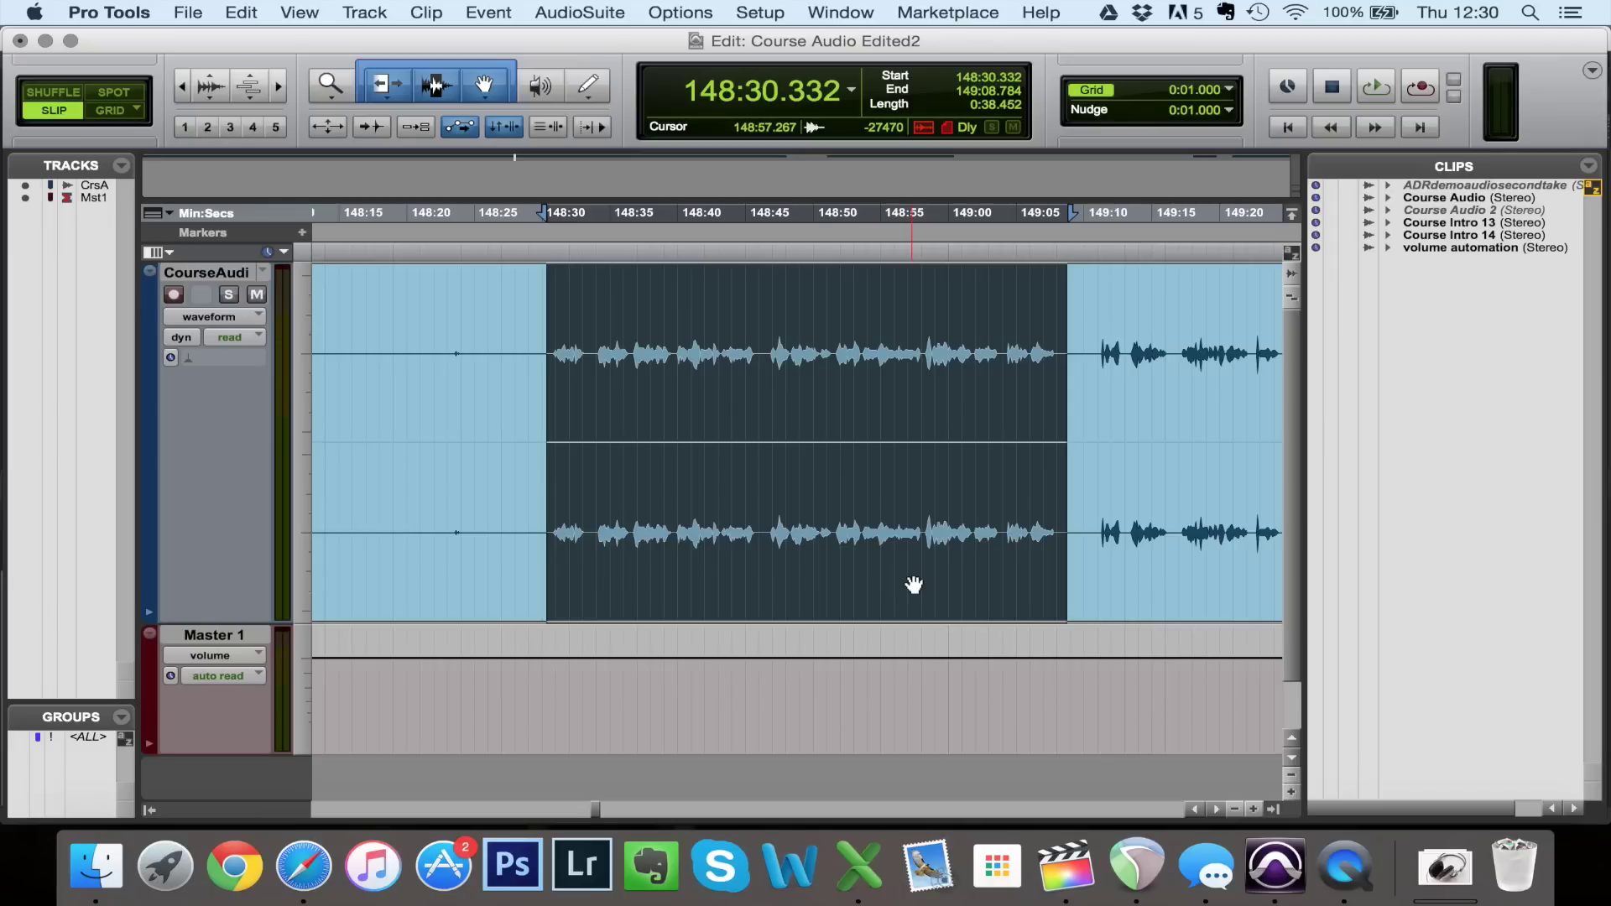
Show the Mix window for the Course Audio Edited2 session with Cmd+=
key(super+equal)
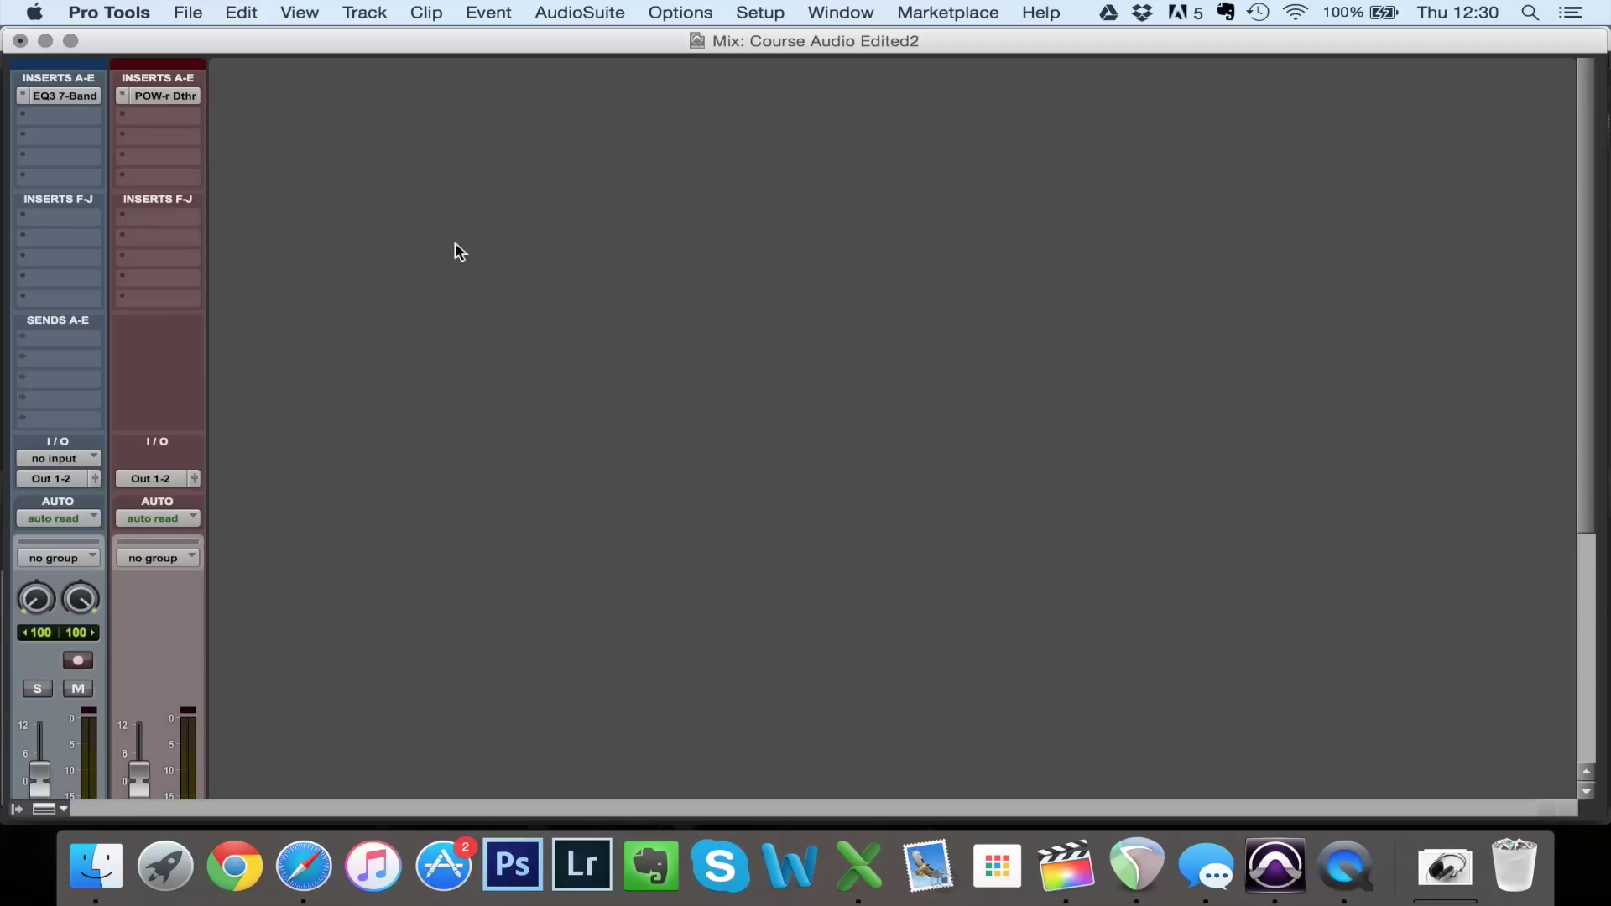
Check the EQ3 7-Band, then insert a multichannel Dynamics Dyn3 Compressor/Limiter in the second slot
click(50, 96)
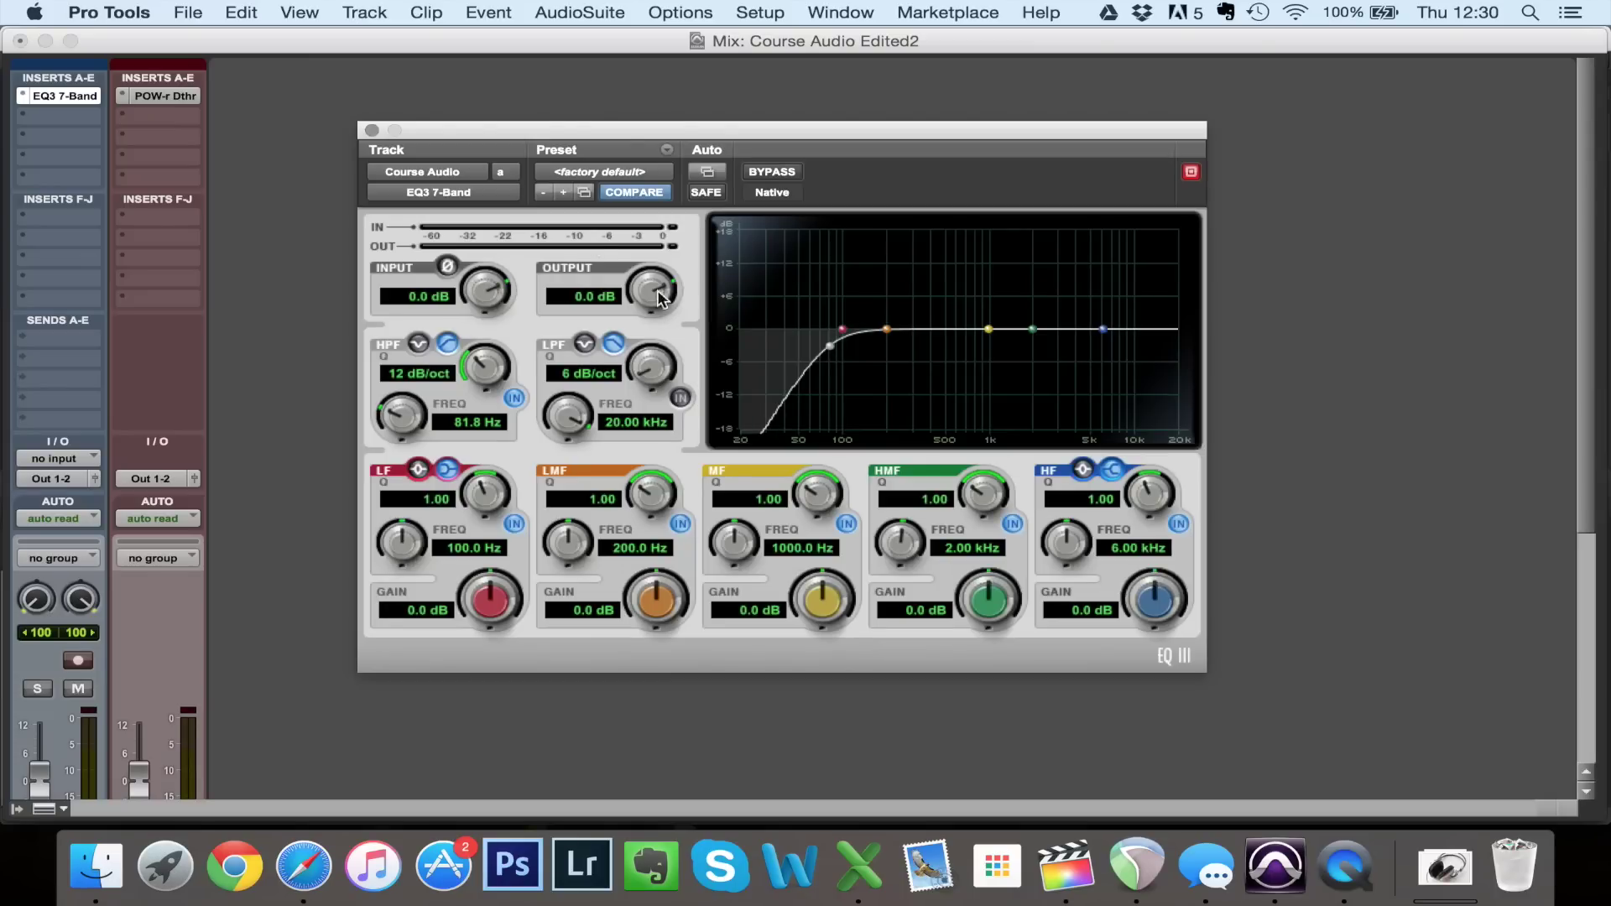
click(372, 130)
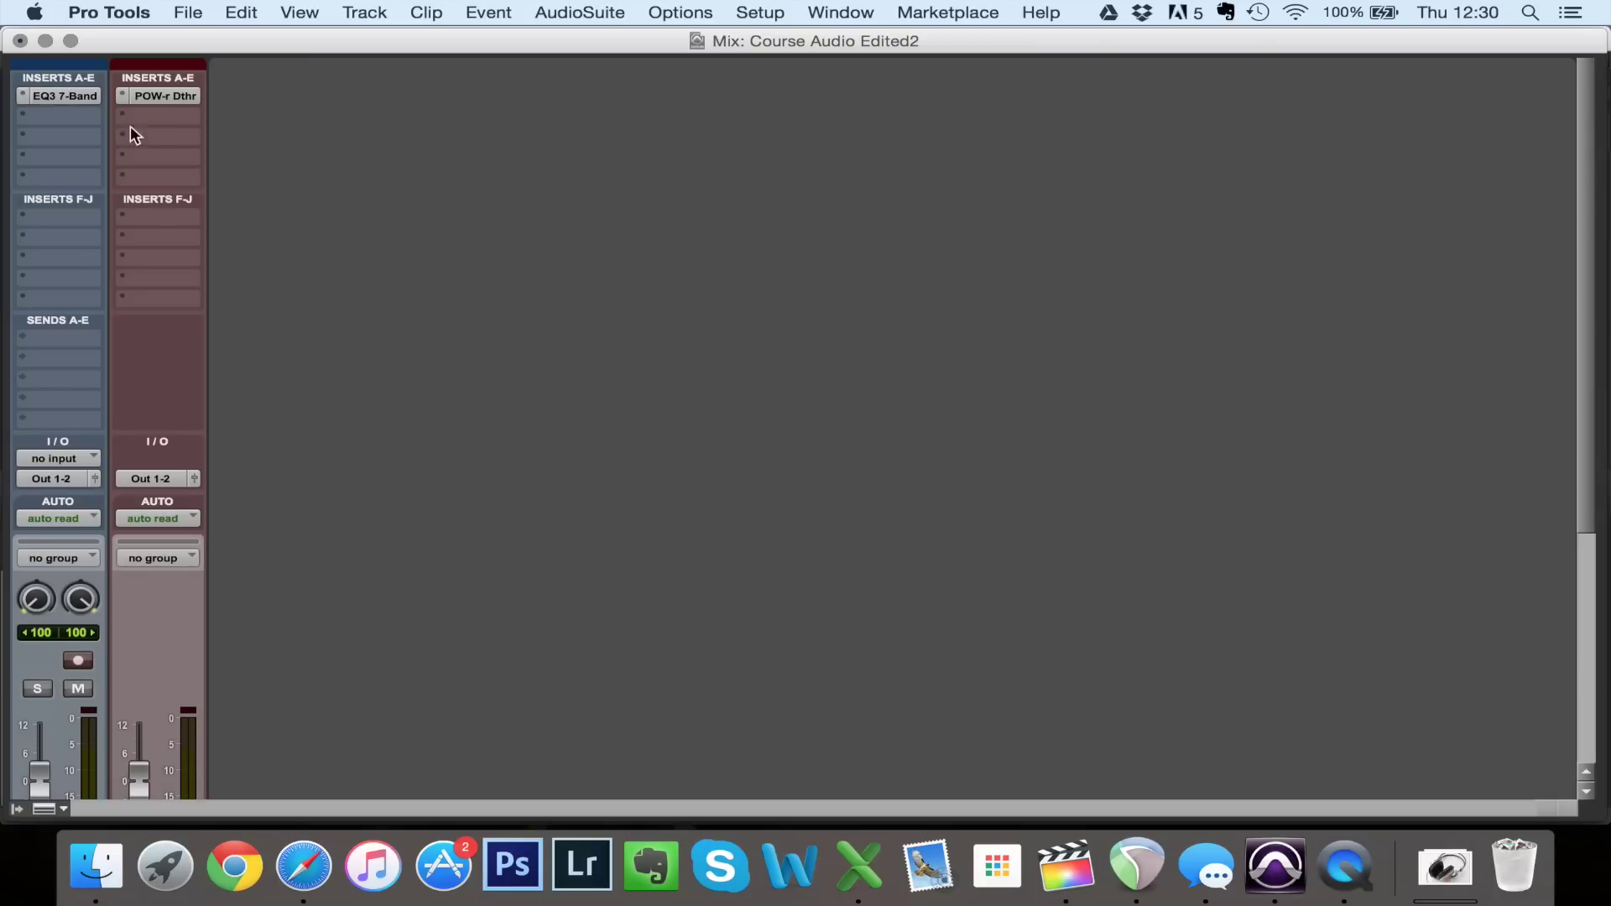
click(58, 114)
mouse_move(130, 167)
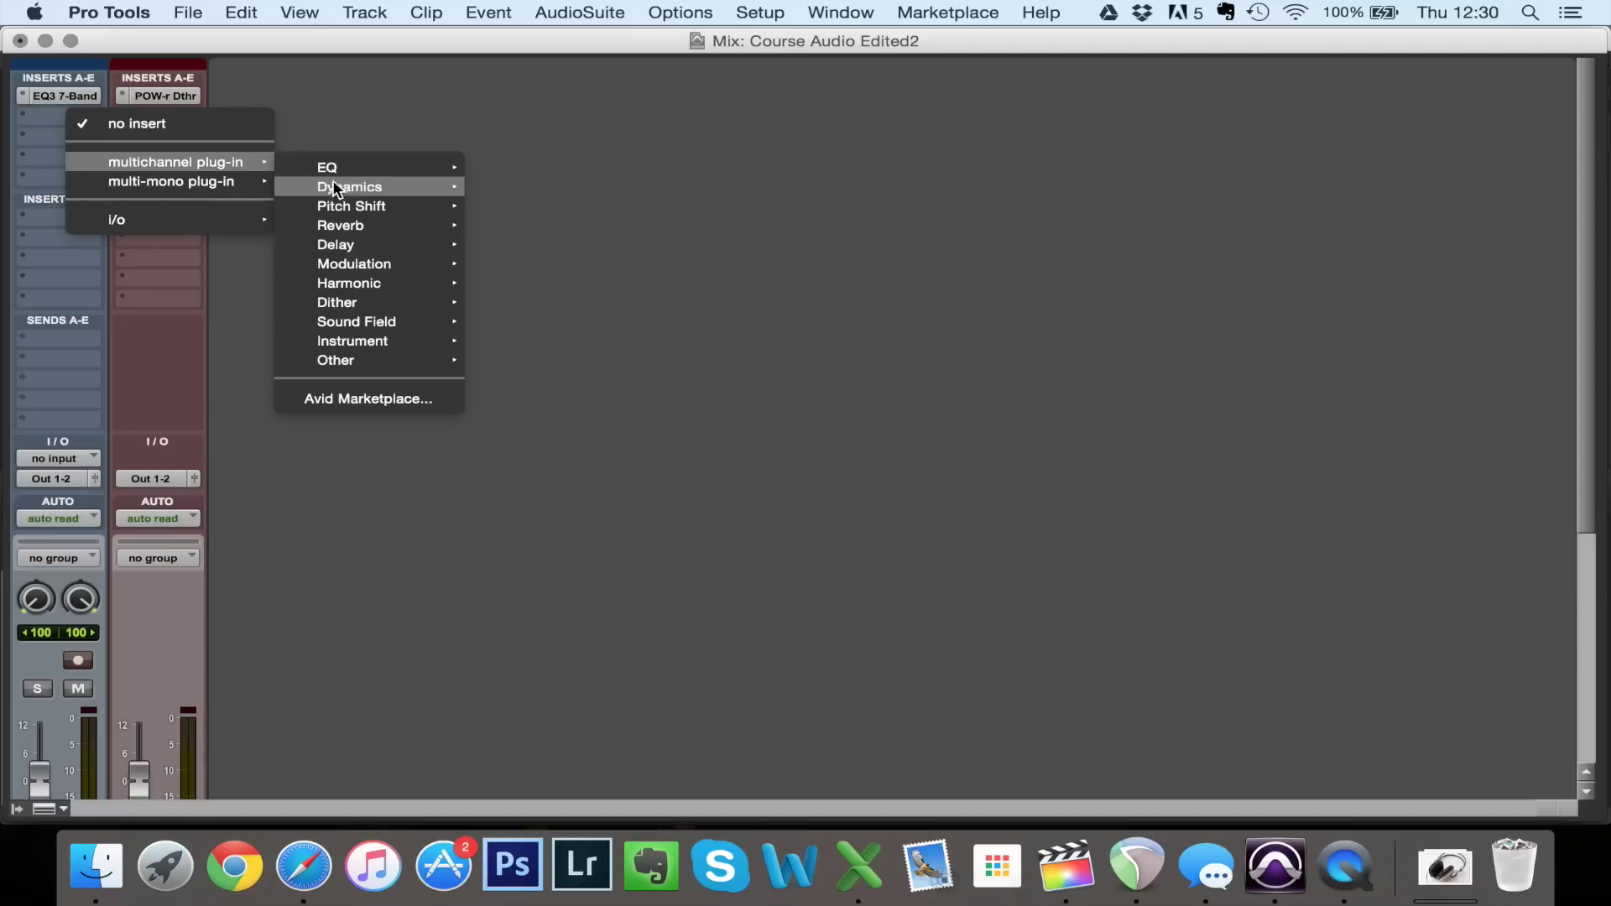
mouse_move(359, 186)
click(529, 224)
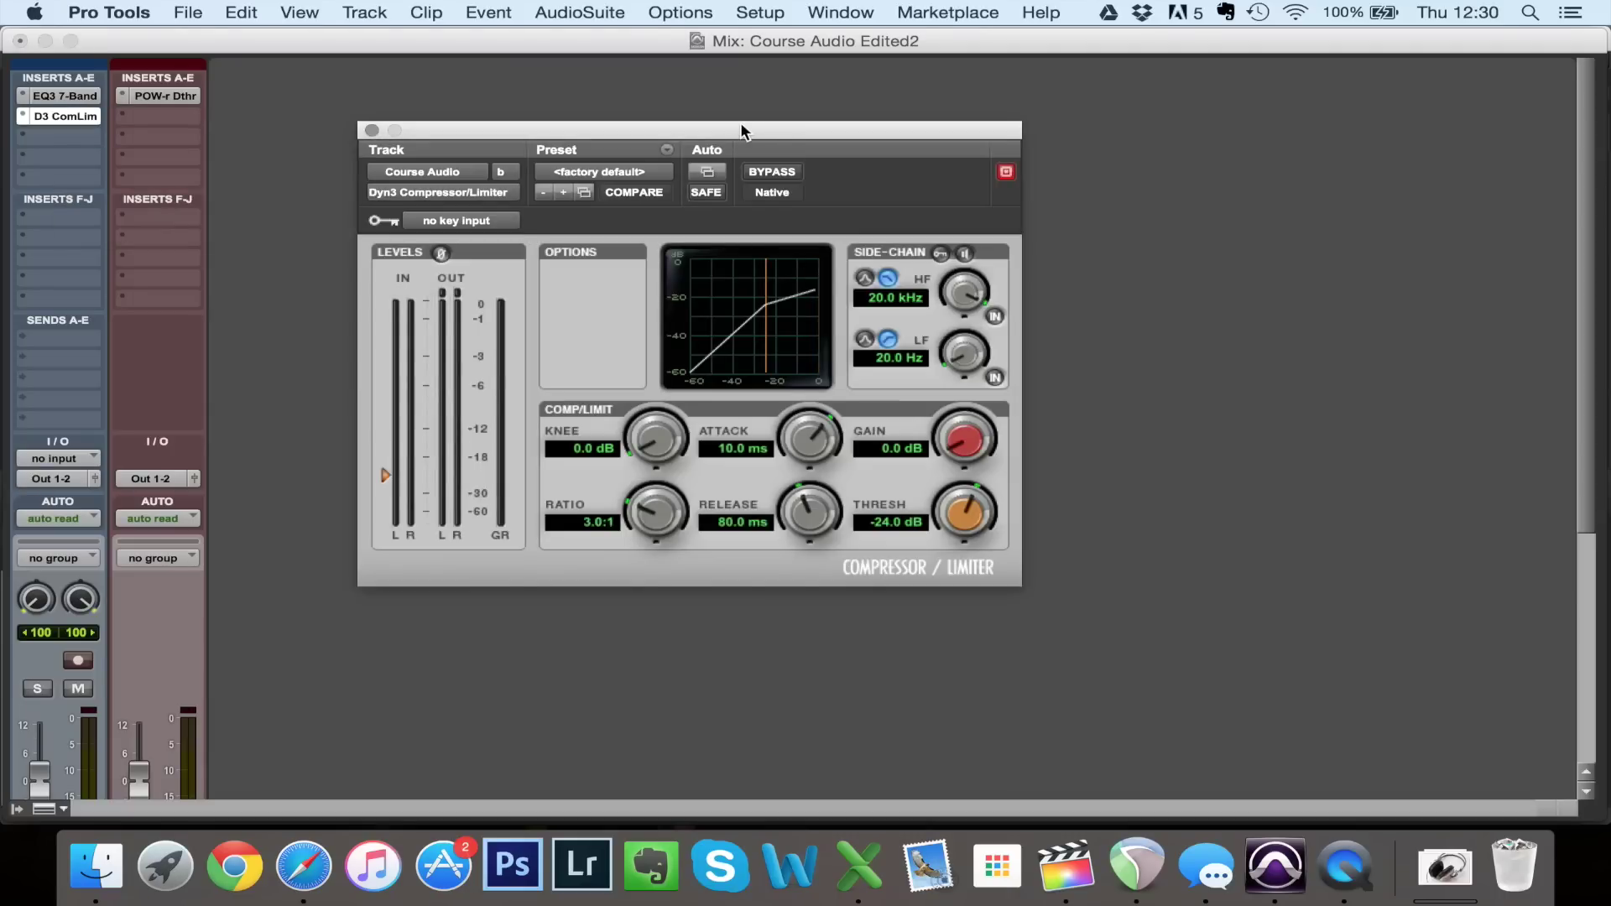
drag(772, 130, 860, 127)
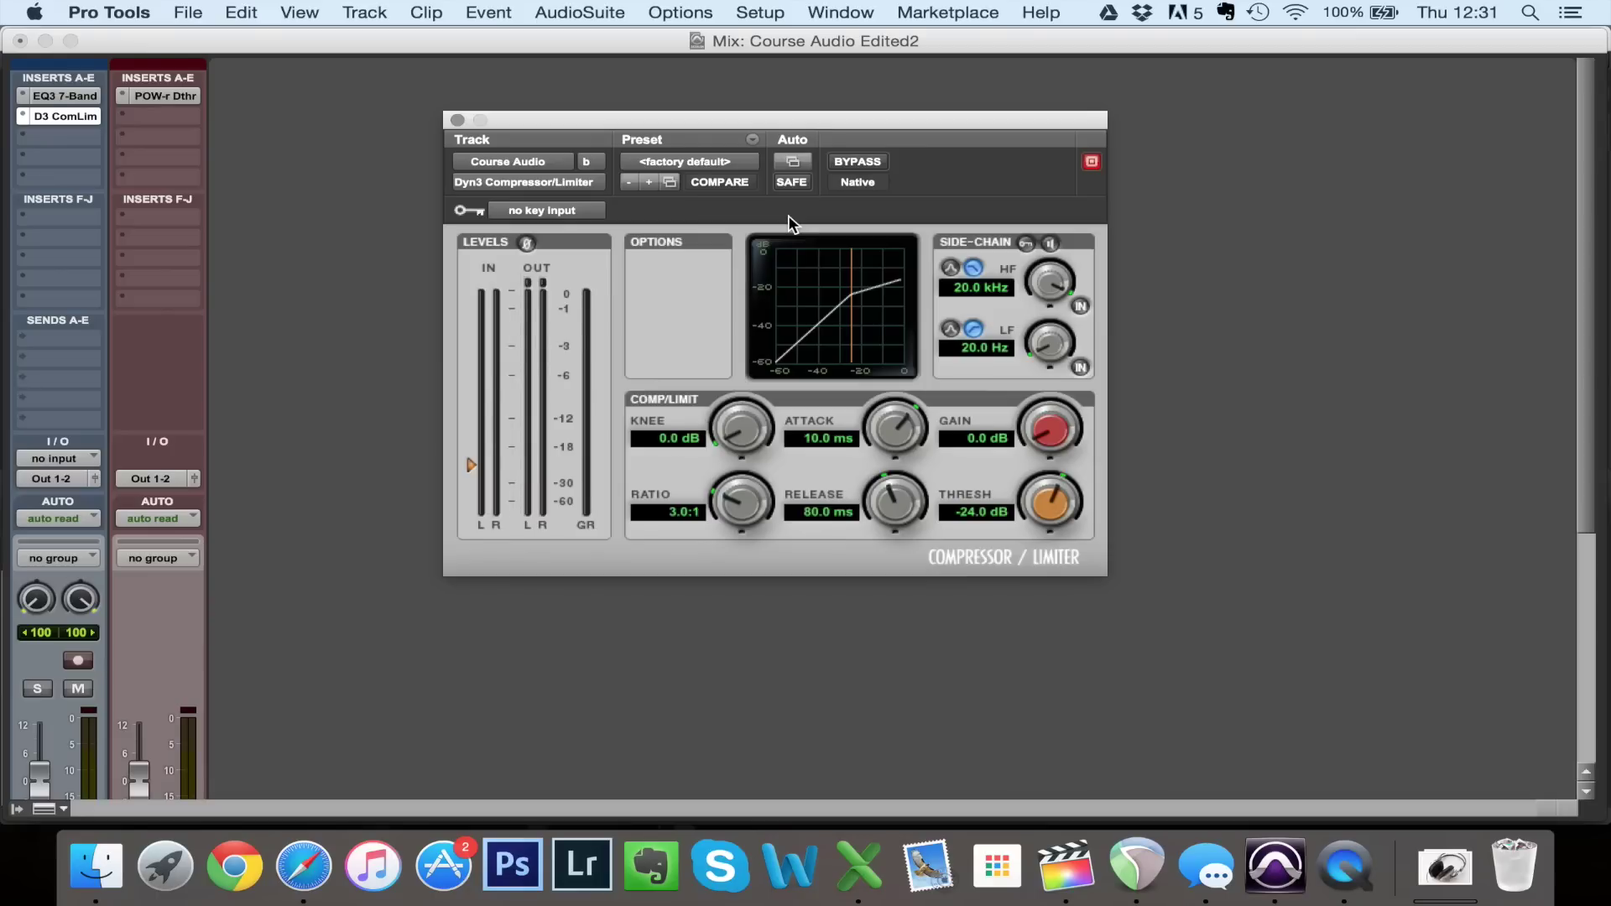
key(space)
Tune the Dyn3 to -41.7 dB threshold, 2.4 ms attack and 13.2 ms release
drag(1055, 509, 1039, 597)
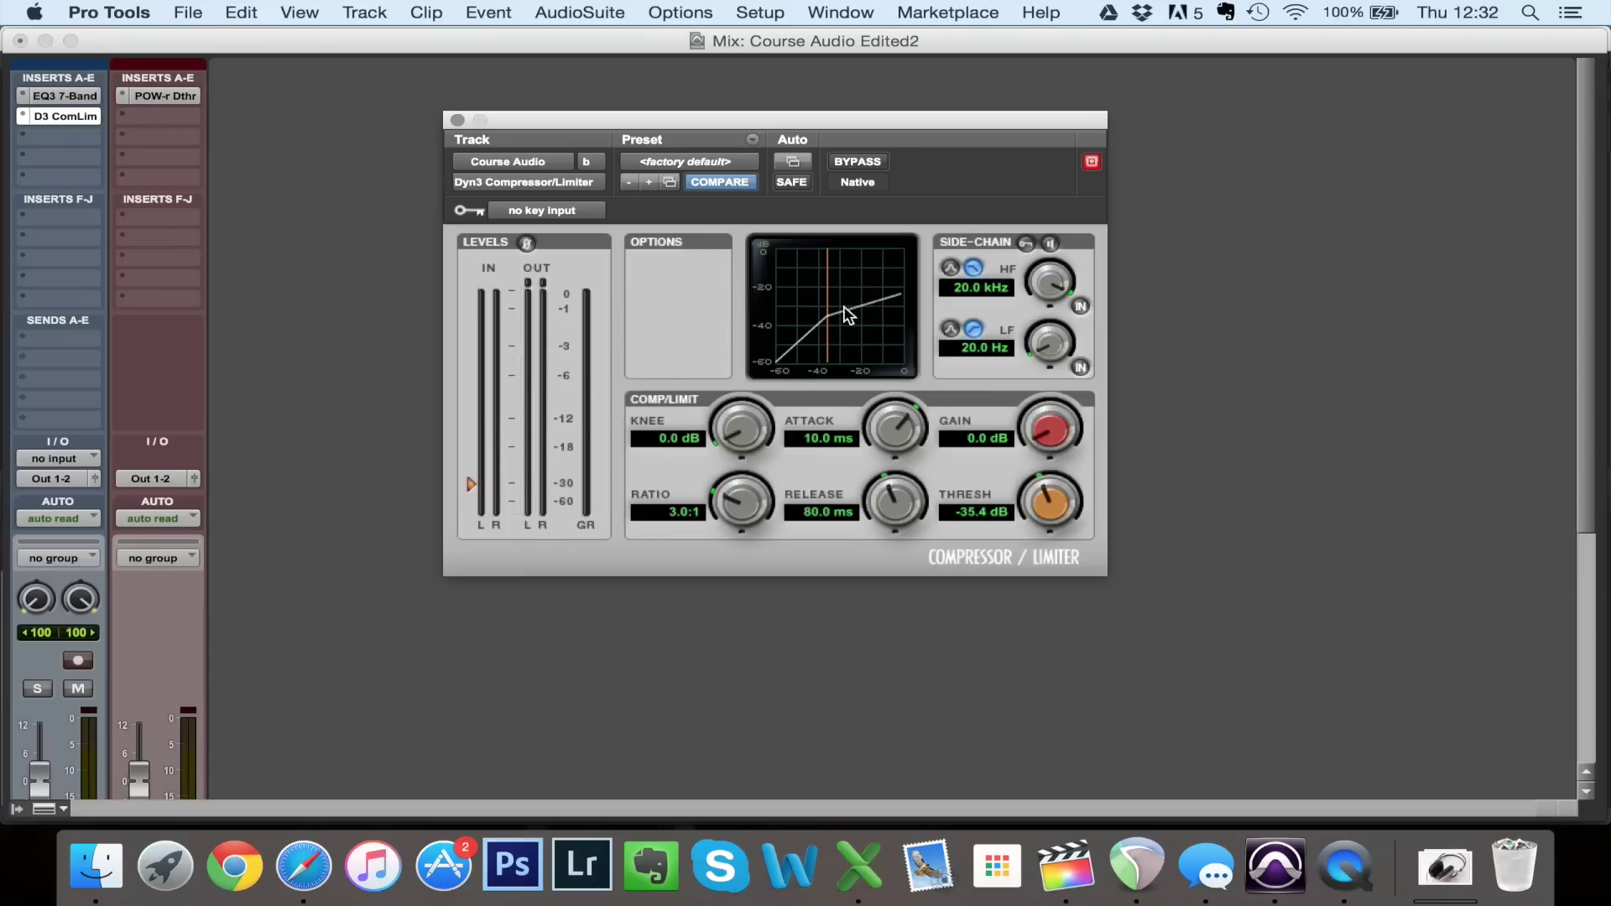
drag(1064, 510, 1055, 547)
drag(1059, 507, 1054, 532)
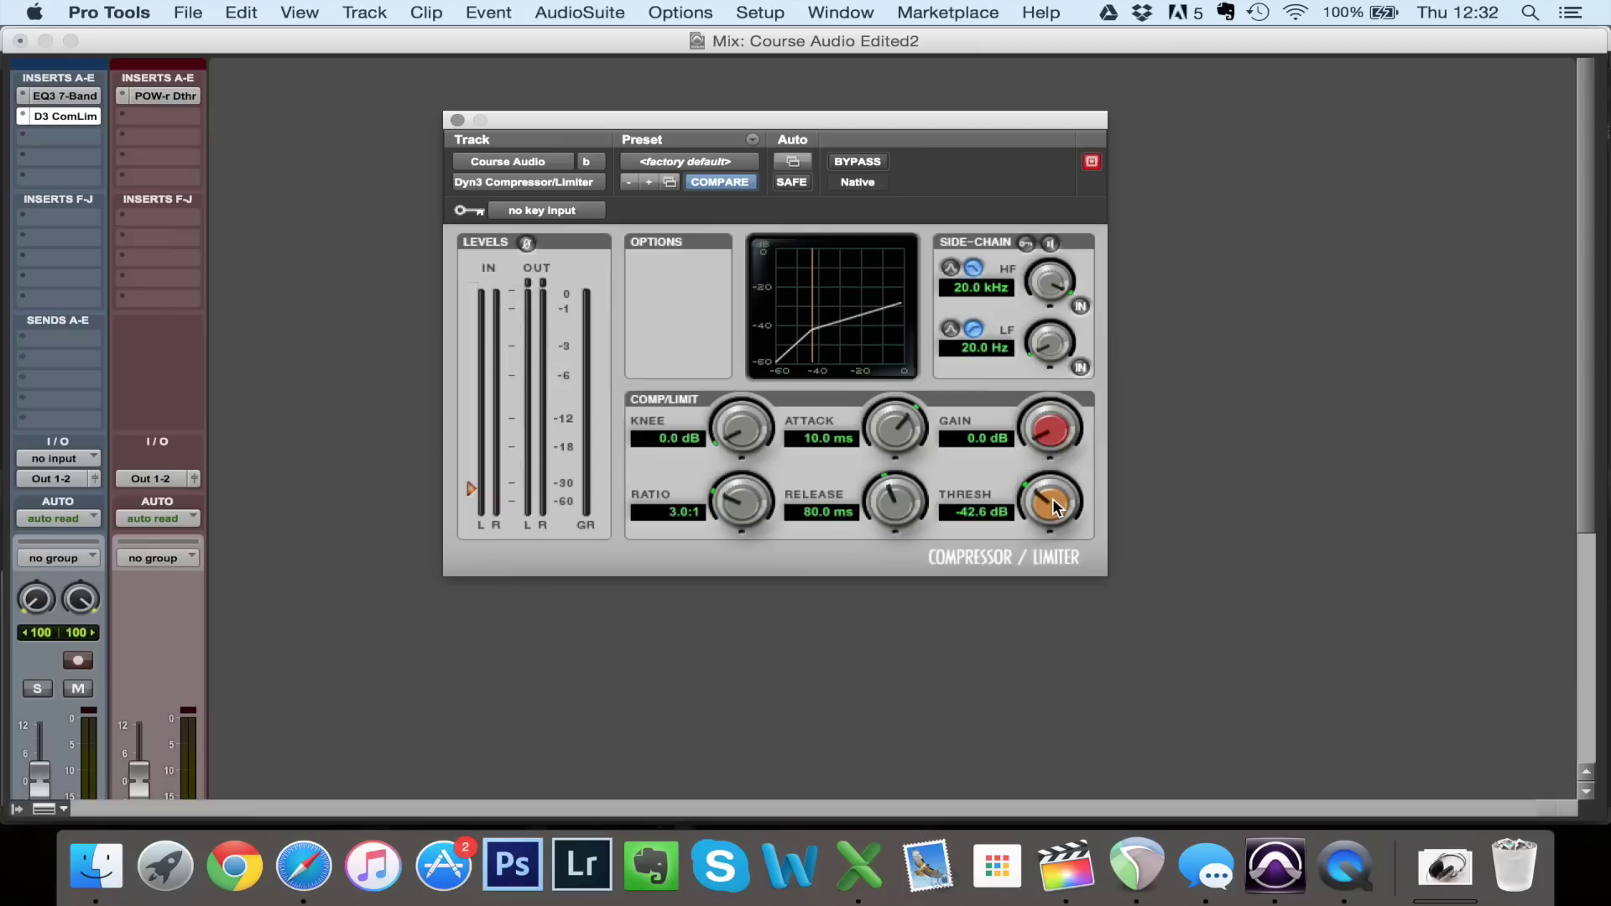
drag(1054, 507, 1040, 571)
drag(905, 436, 903, 497)
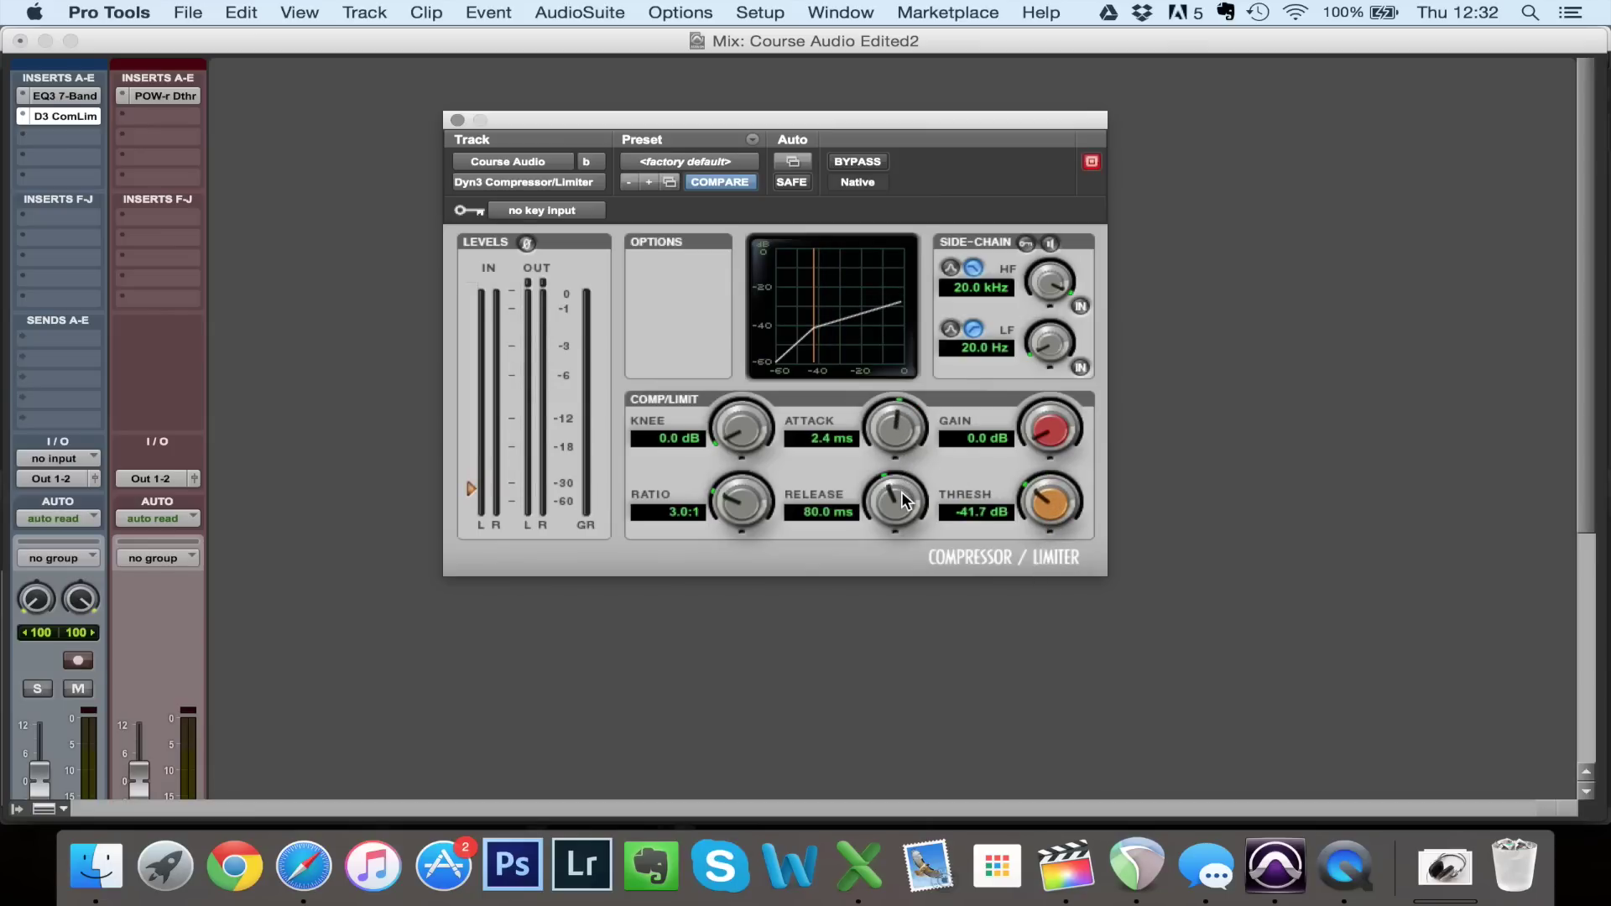
drag(889, 548, 874, 622)
Play the voice through the -41.7 dB threshold, 3.0:1 compressor and watch the GR meter
key(space)
key(space)
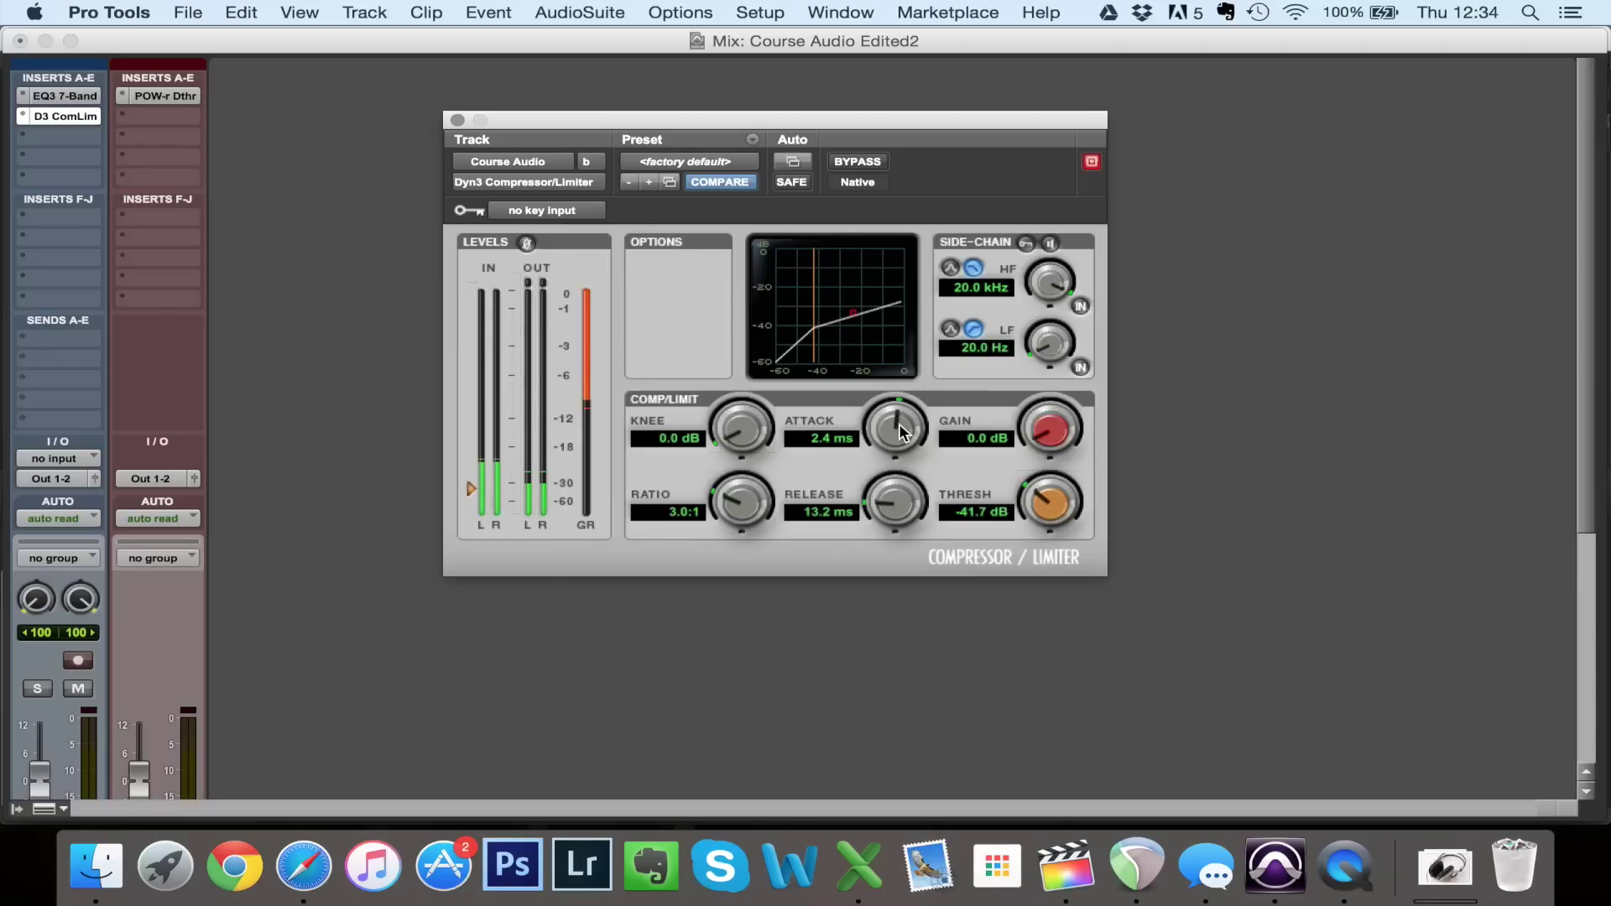
Sweep the attack through 7.7, 25.9, 15.9 and 12.0 ms, ending at a fast 1.5 ms
drag(899, 425, 909, 312)
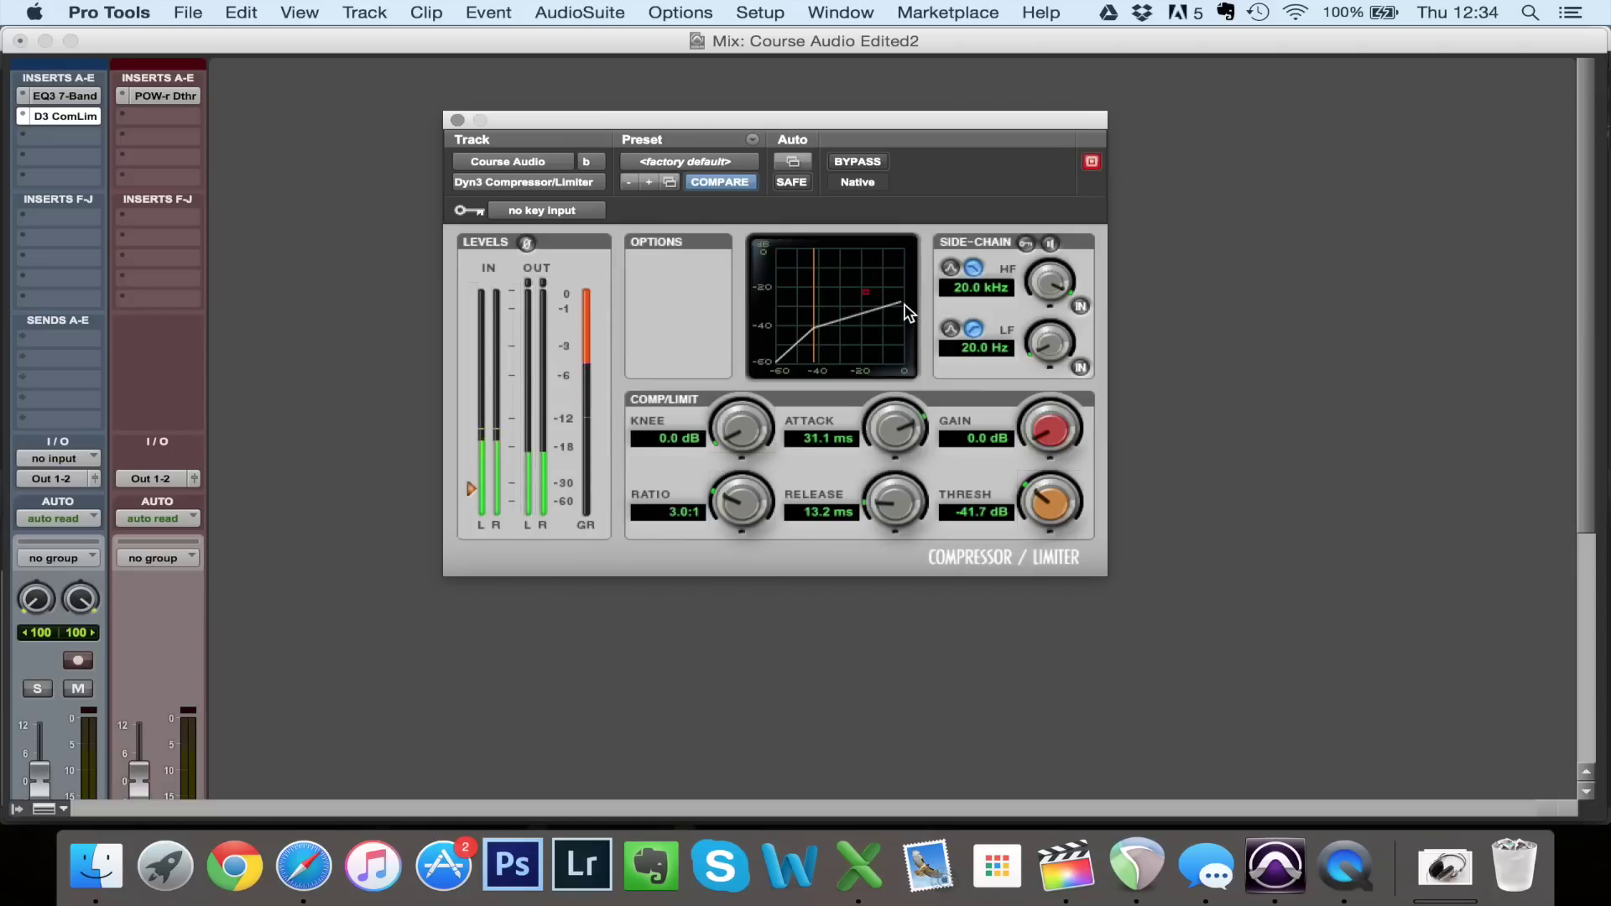
drag(909, 313, 901, 526)
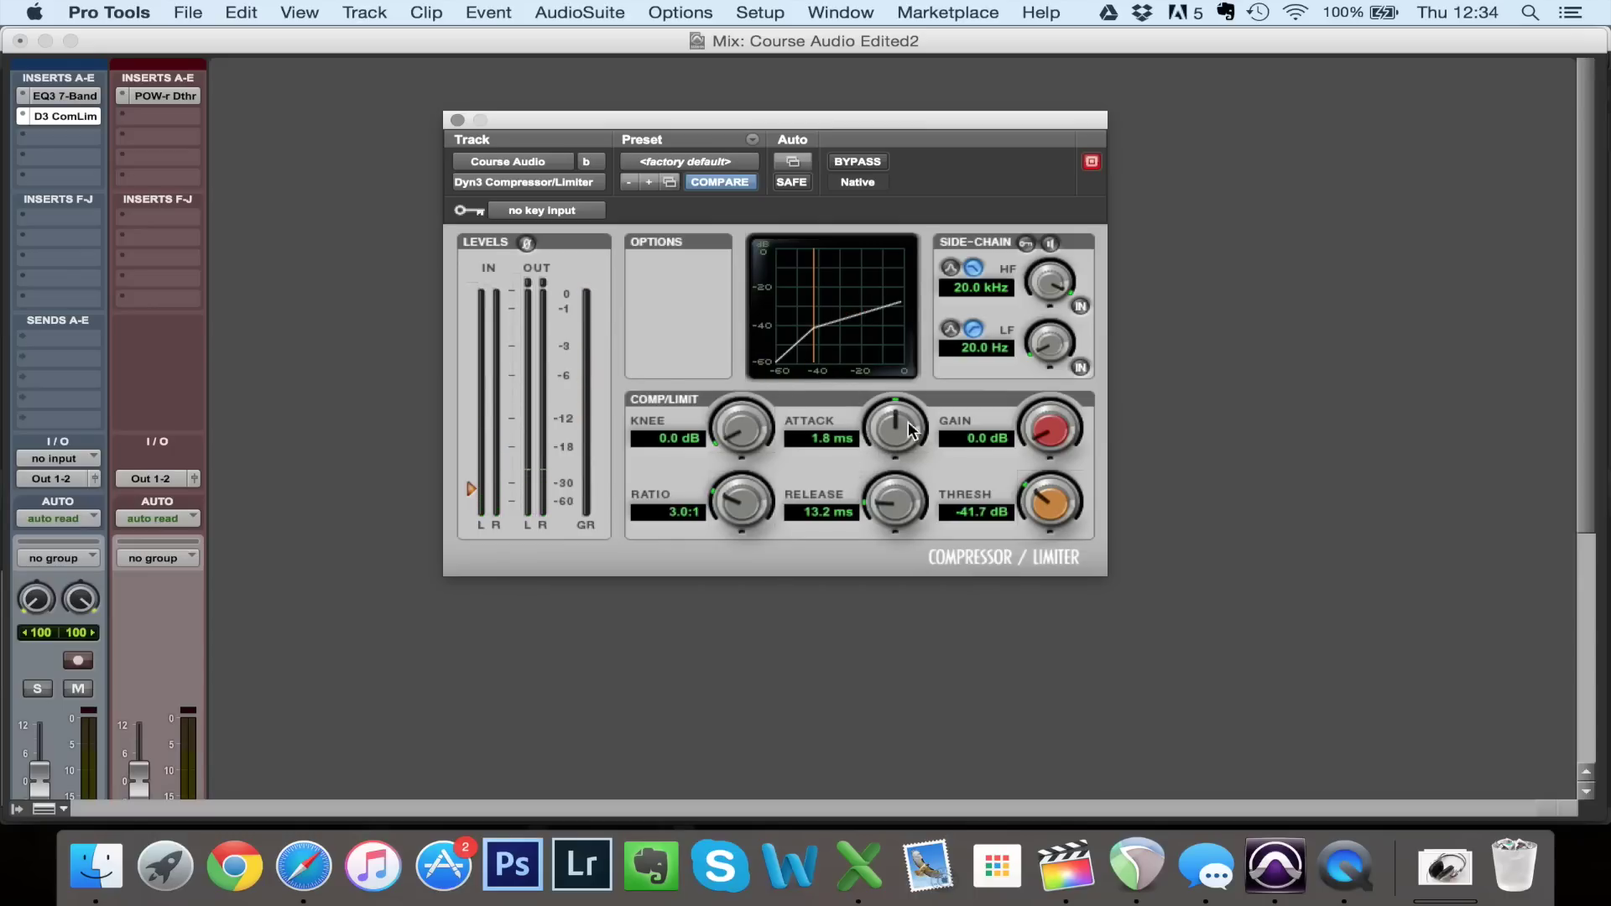
mouse_move(910, 429)
mouse_down()
mouse_move(906, 375)
mouse_move(906, 430)
mouse_up()
drag(901, 425, 896, 455)
drag(901, 427, 902, 422)
drag(901, 426, 894, 463)
During playback, push release up to 210.9 ms, then bring it back to 21.0 ms
key(space)
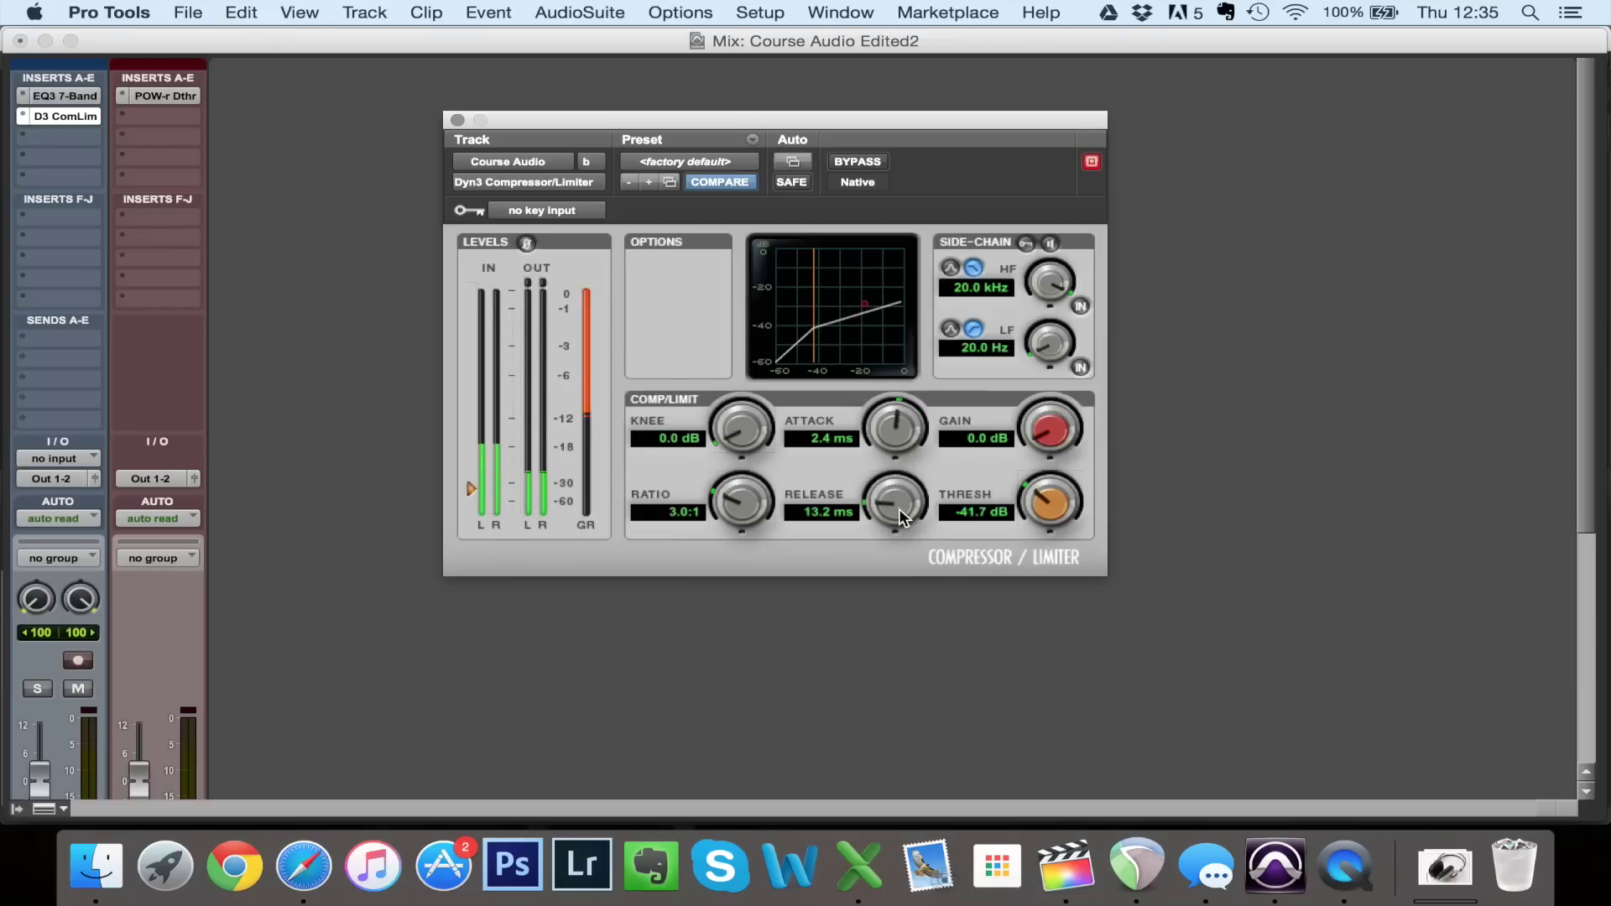
drag(899, 496, 905, 289)
drag(906, 295, 893, 662)
mouse_move(893, 663)
mouse_down()
mouse_move(891, 626)
mouse_move(884, 691)
mouse_up()
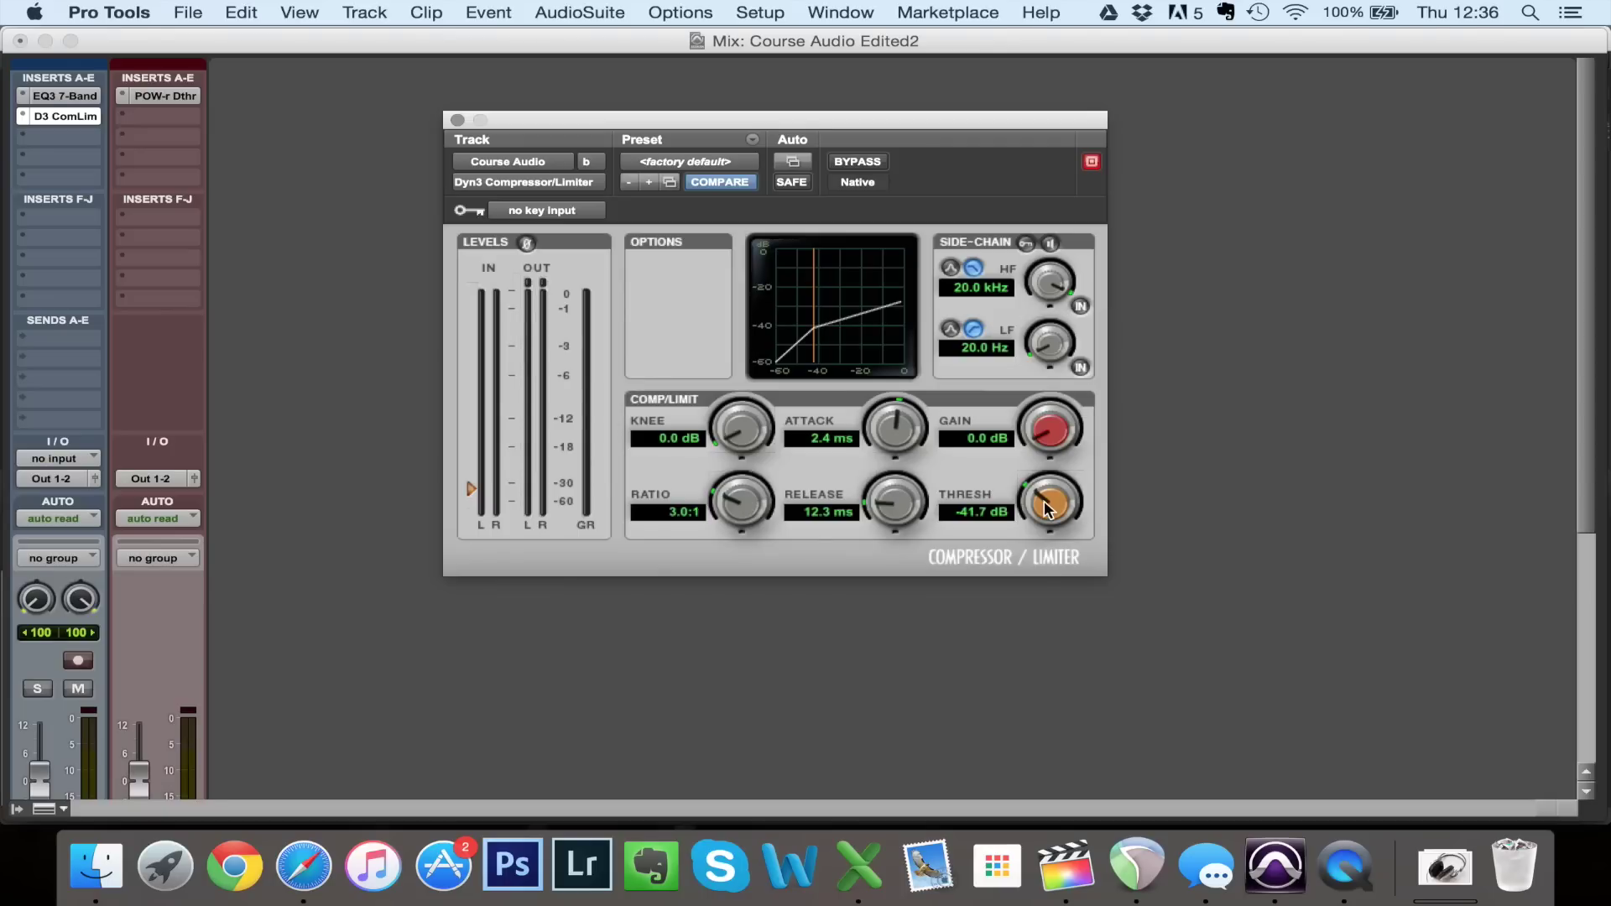
Turn the Thresh knob up to about -25.1 dB, keeping 2.4 ms attack and 3.0:1 ratio
drag(1044, 508, 1047, 447)
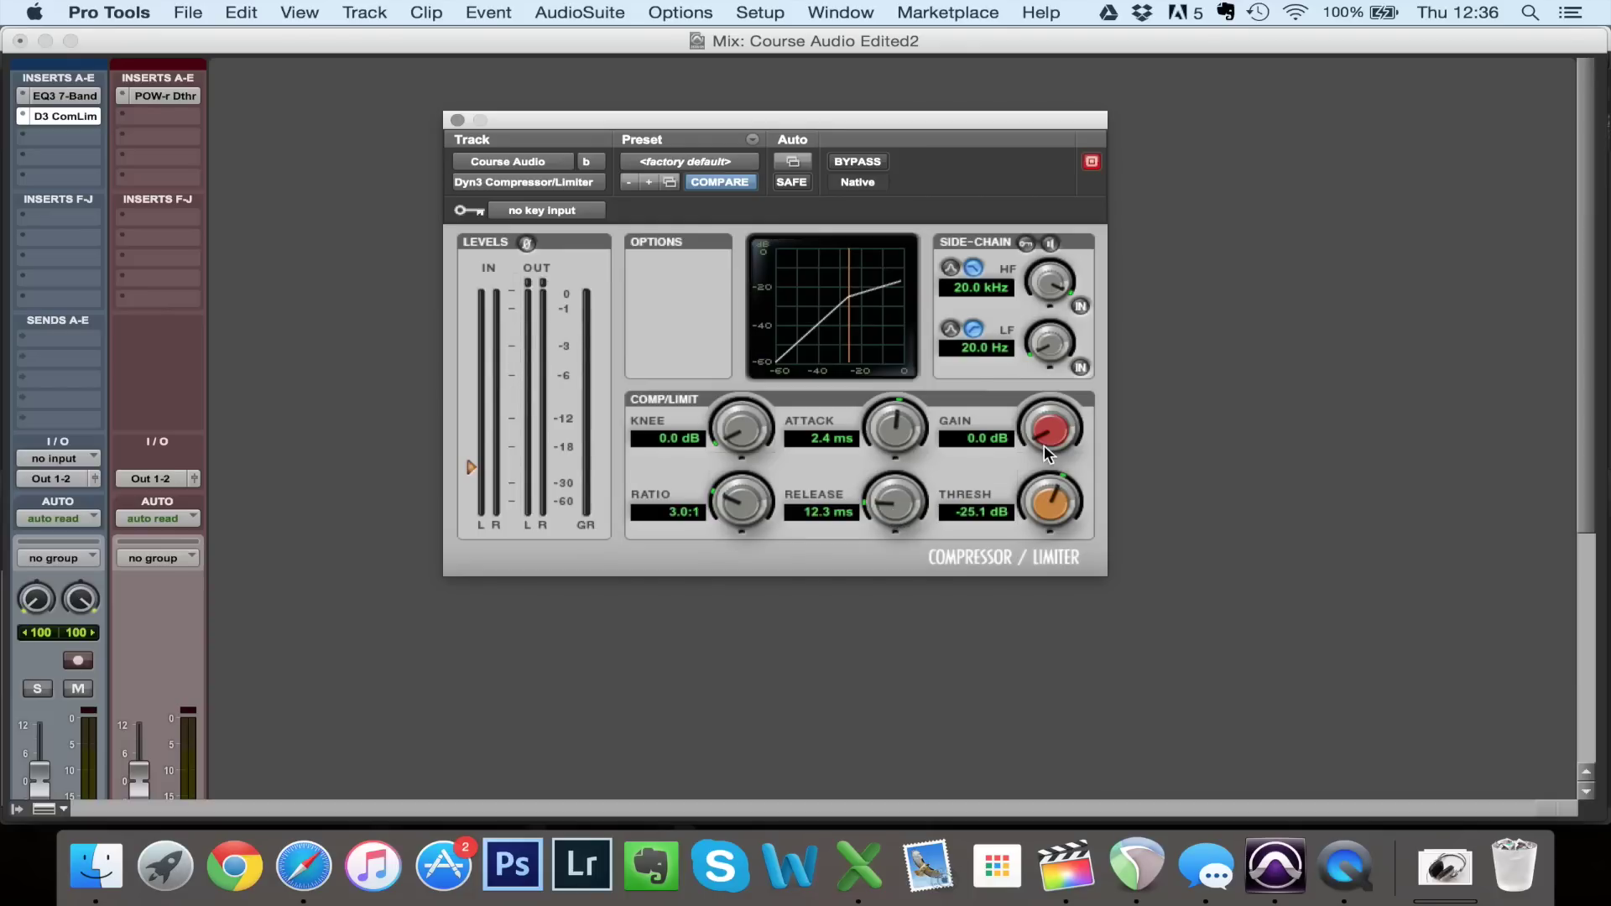
Add 0.7 dB makeup gain, then while playing set threshold -32.0 dB and release 56.3 ms
drag(1055, 434, 1055, 426)
key(space)
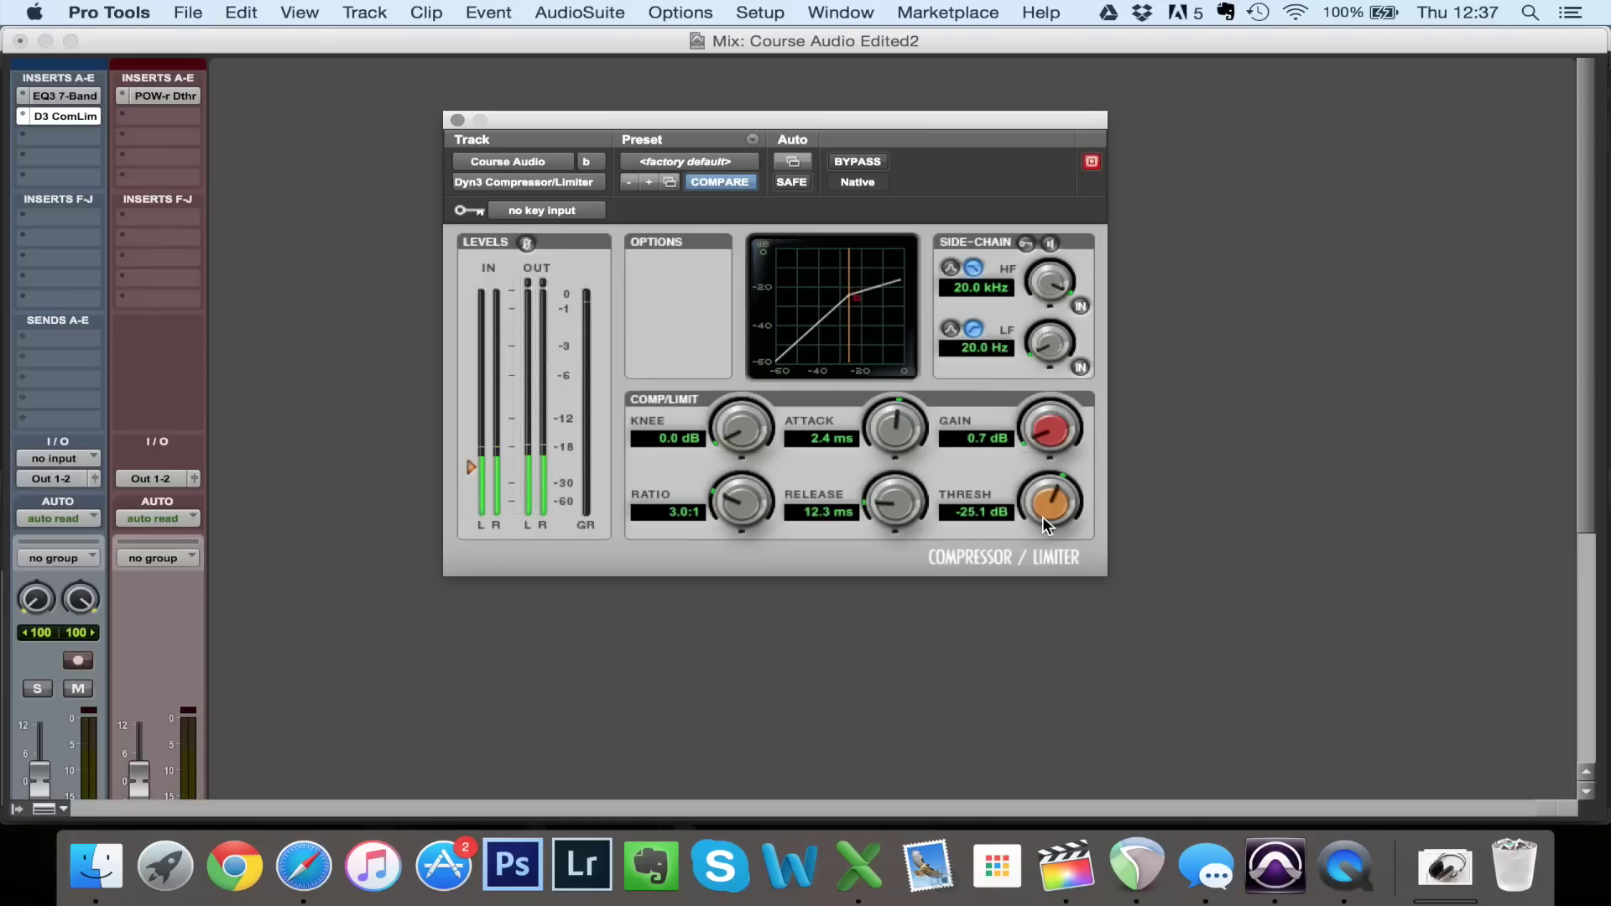
drag(1055, 502, 1035, 574)
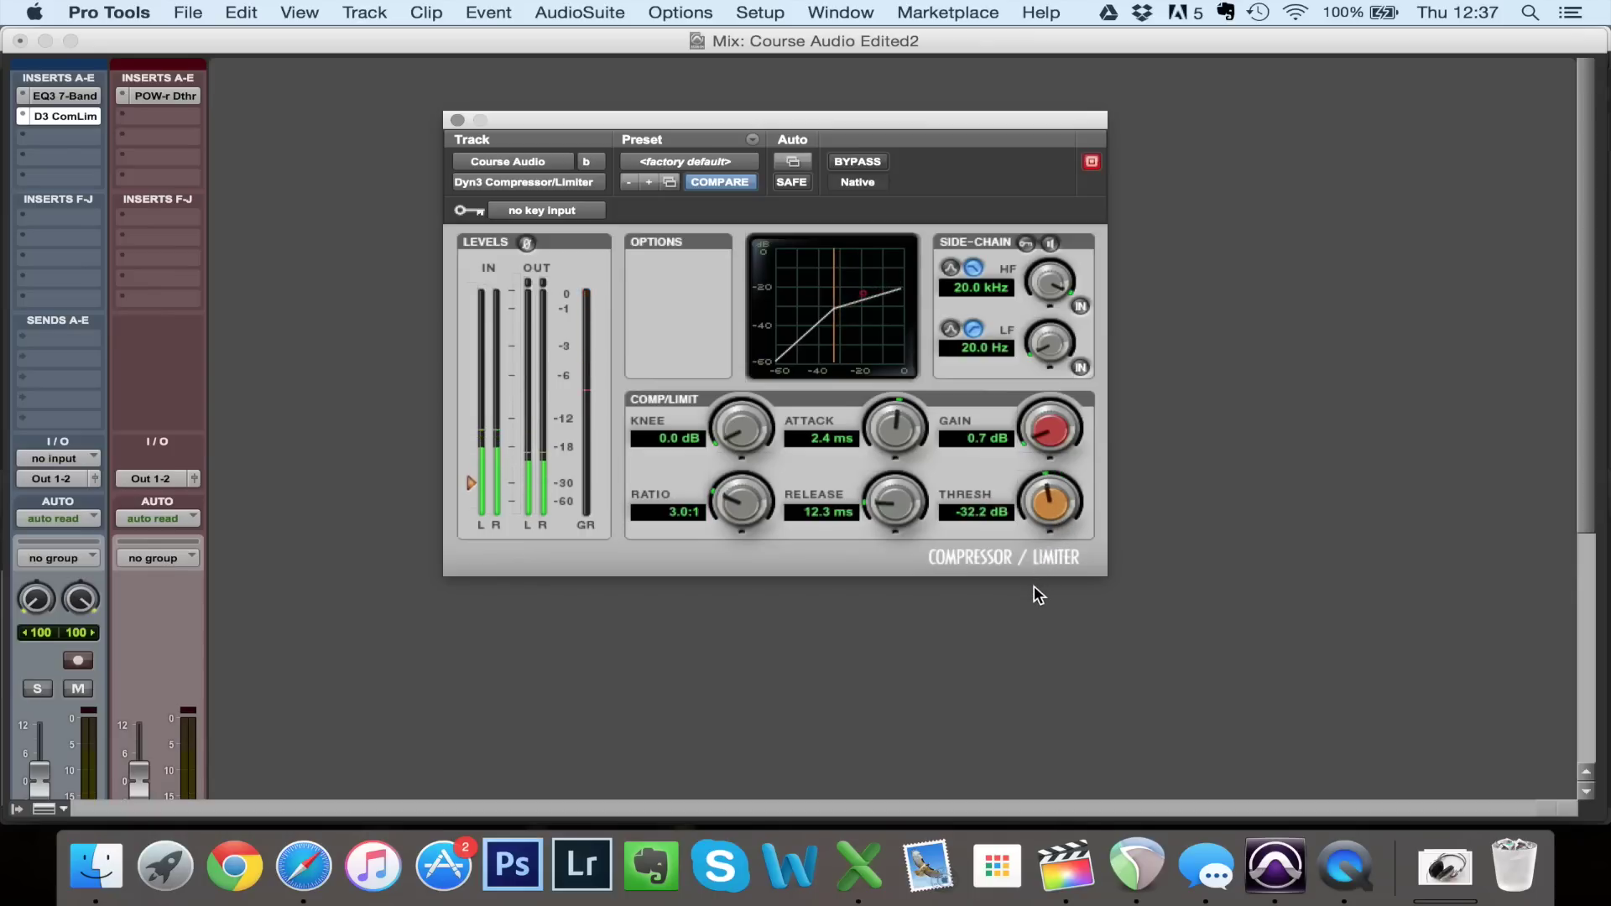
drag(1034, 583, 1034, 581)
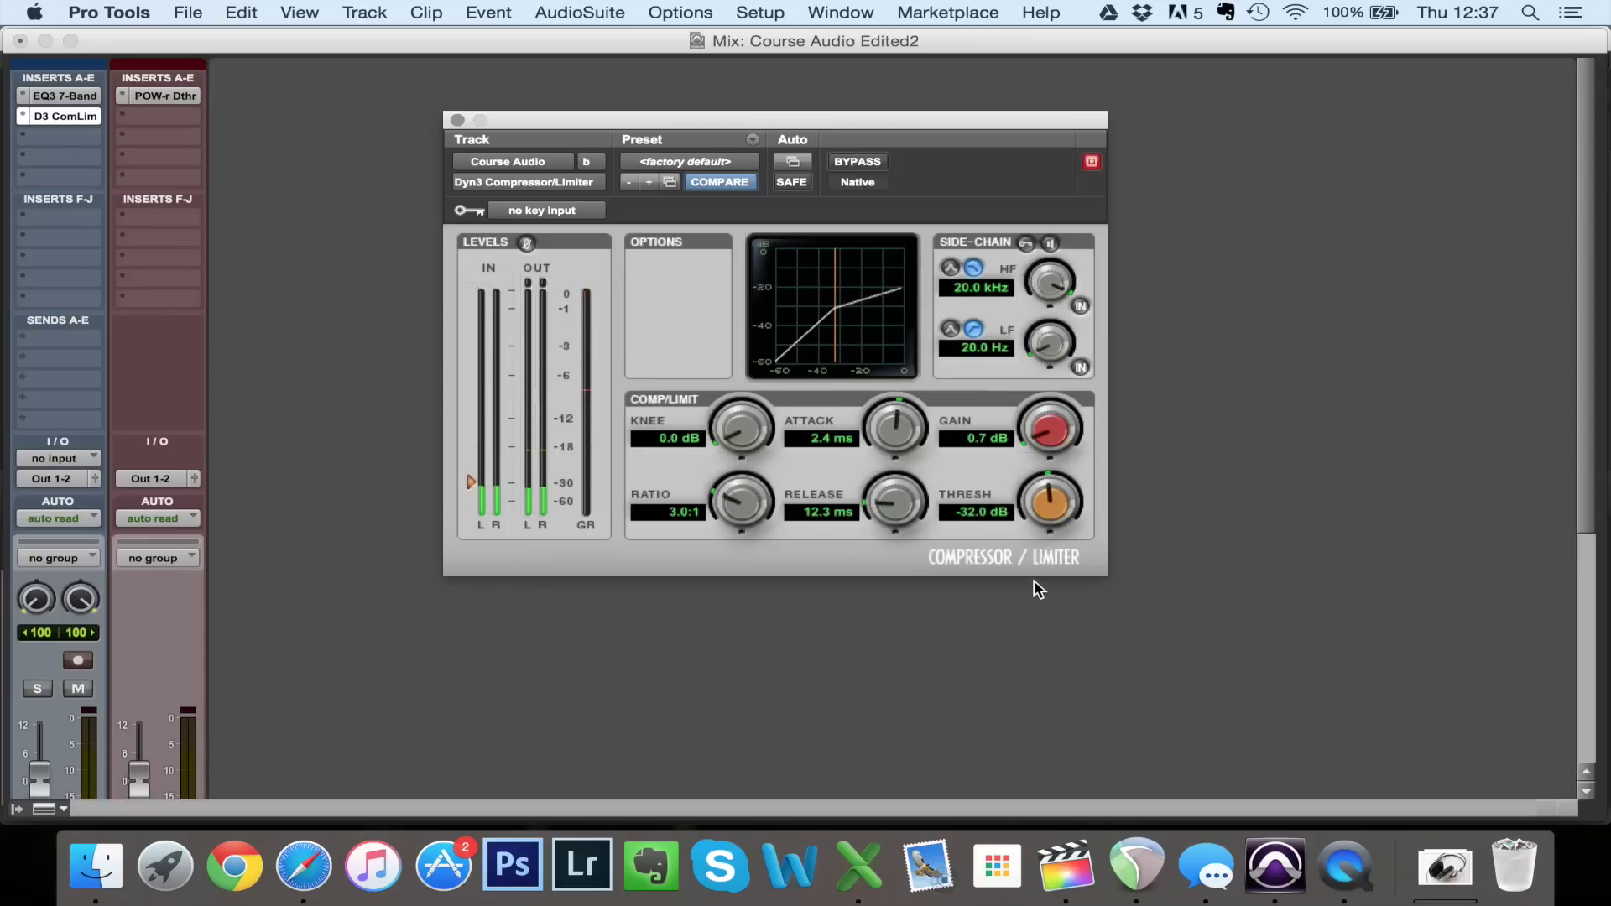
drag(894, 491, 897, 427)
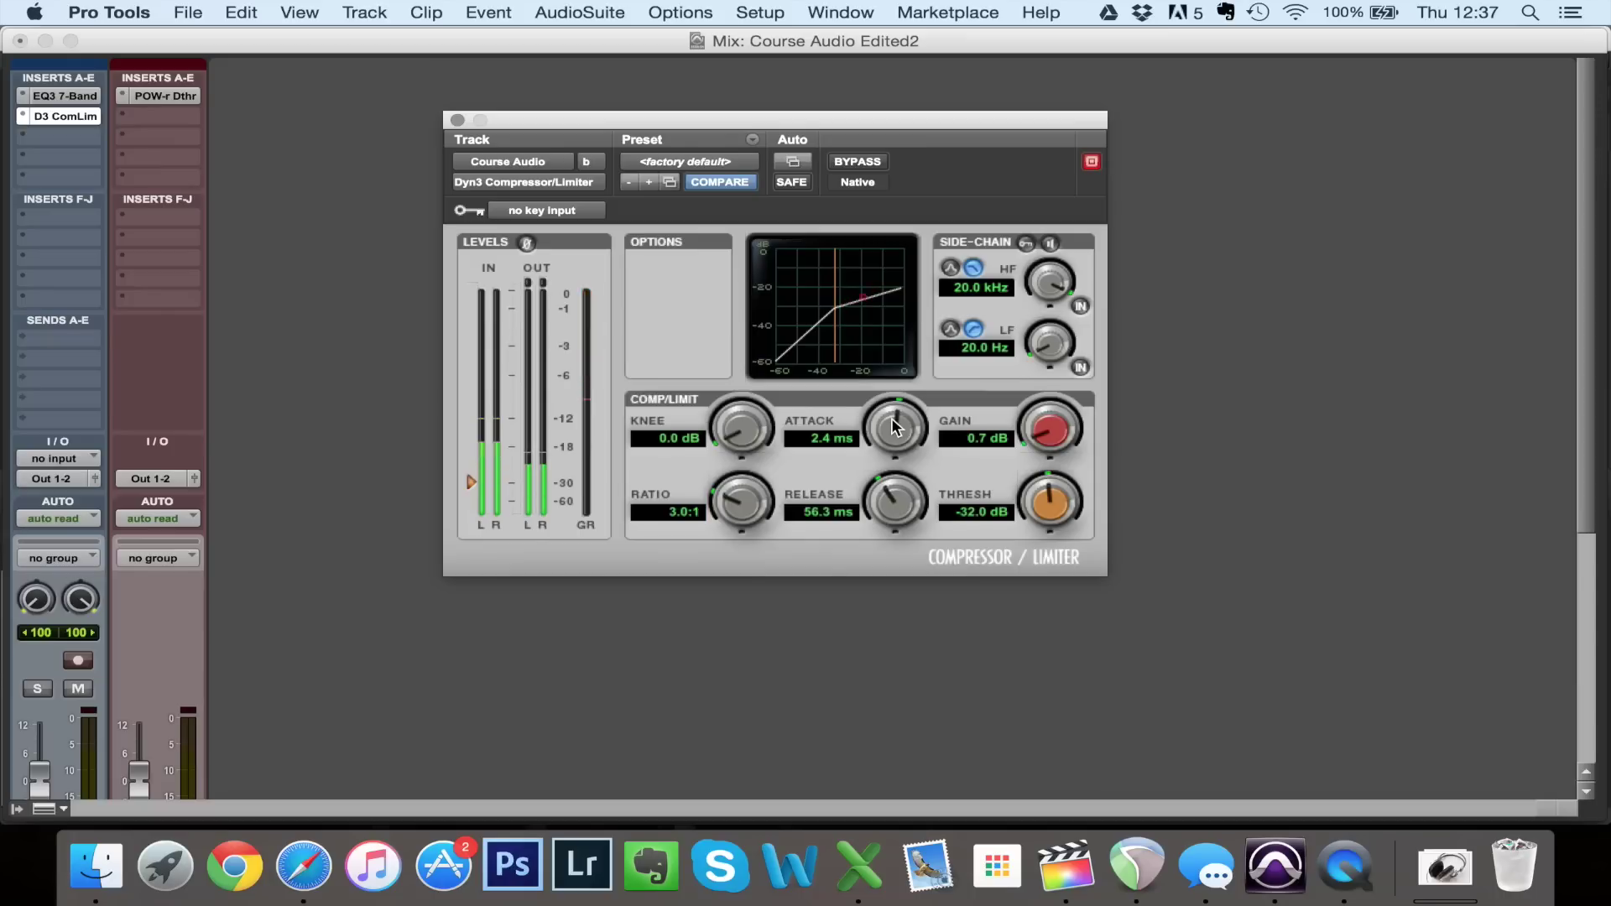
Fine-tune to -29.2 dB threshold, 2.8:1 ratio, 34.7 ms release and 1.3 dB gain
drag(1054, 504, 1052, 510)
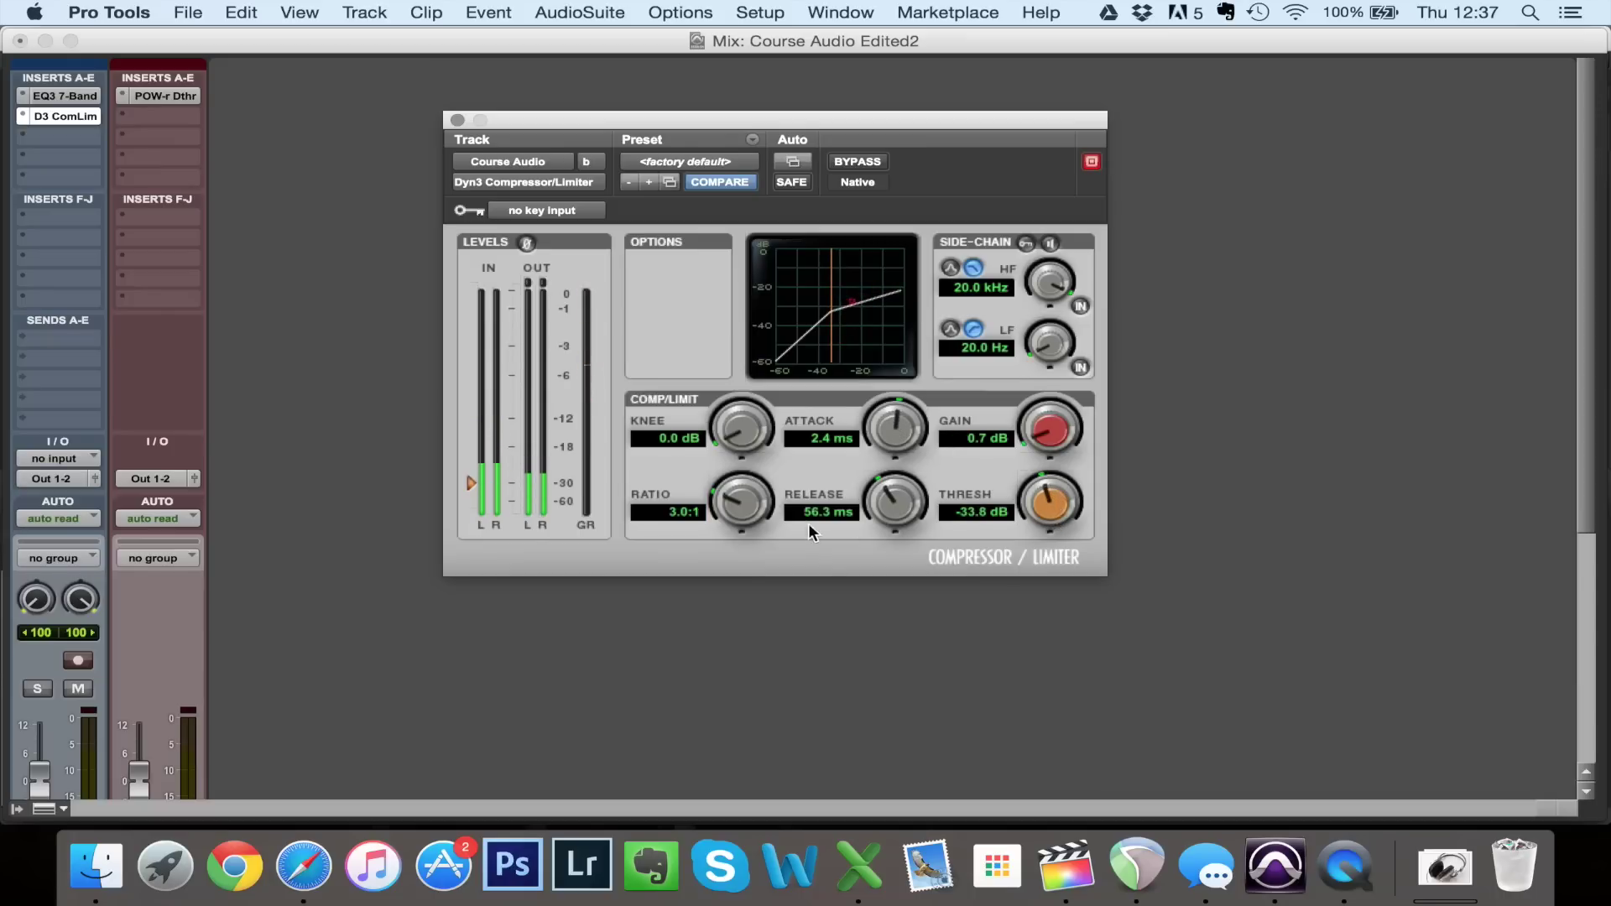
drag(758, 502, 757, 516)
drag(895, 509, 893, 526)
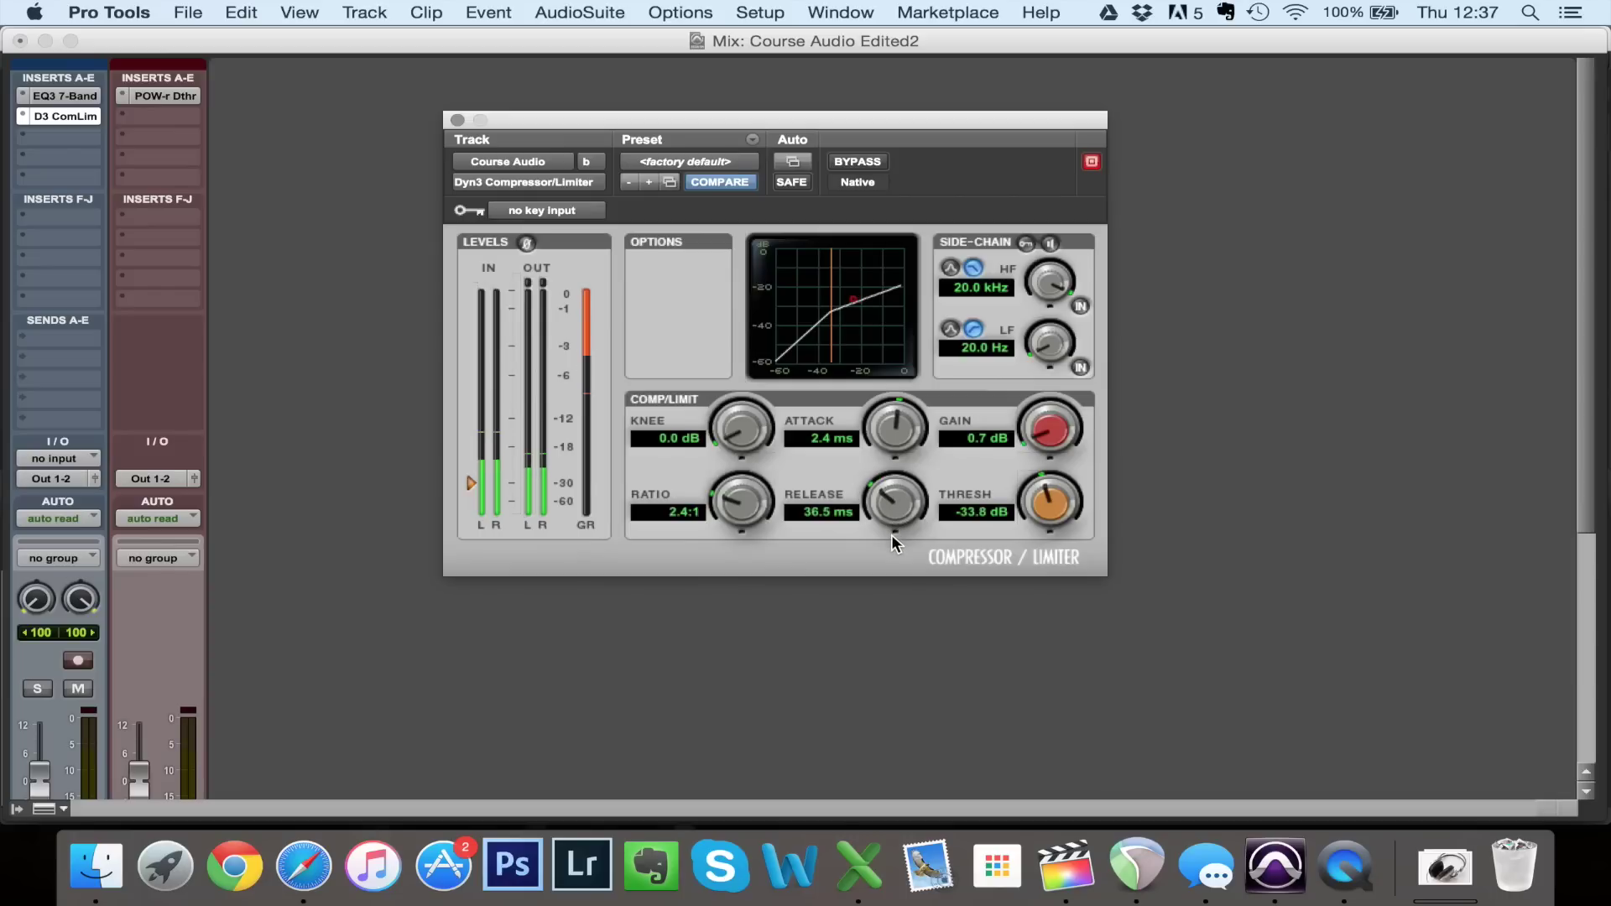
drag(1055, 508, 1050, 434)
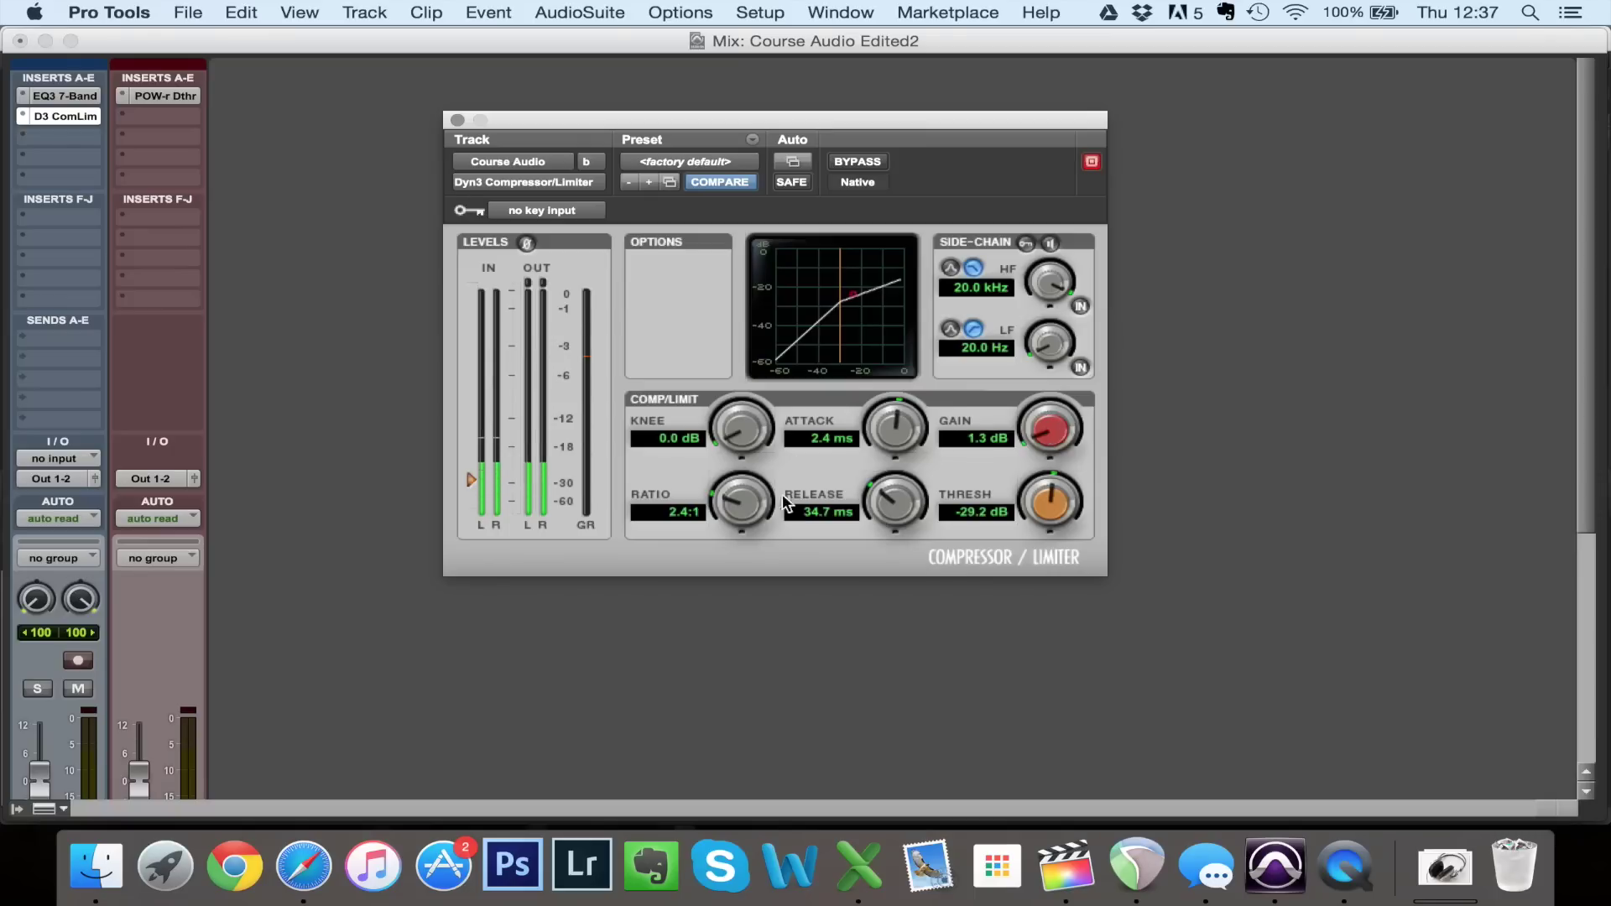
drag(757, 500, 760, 491)
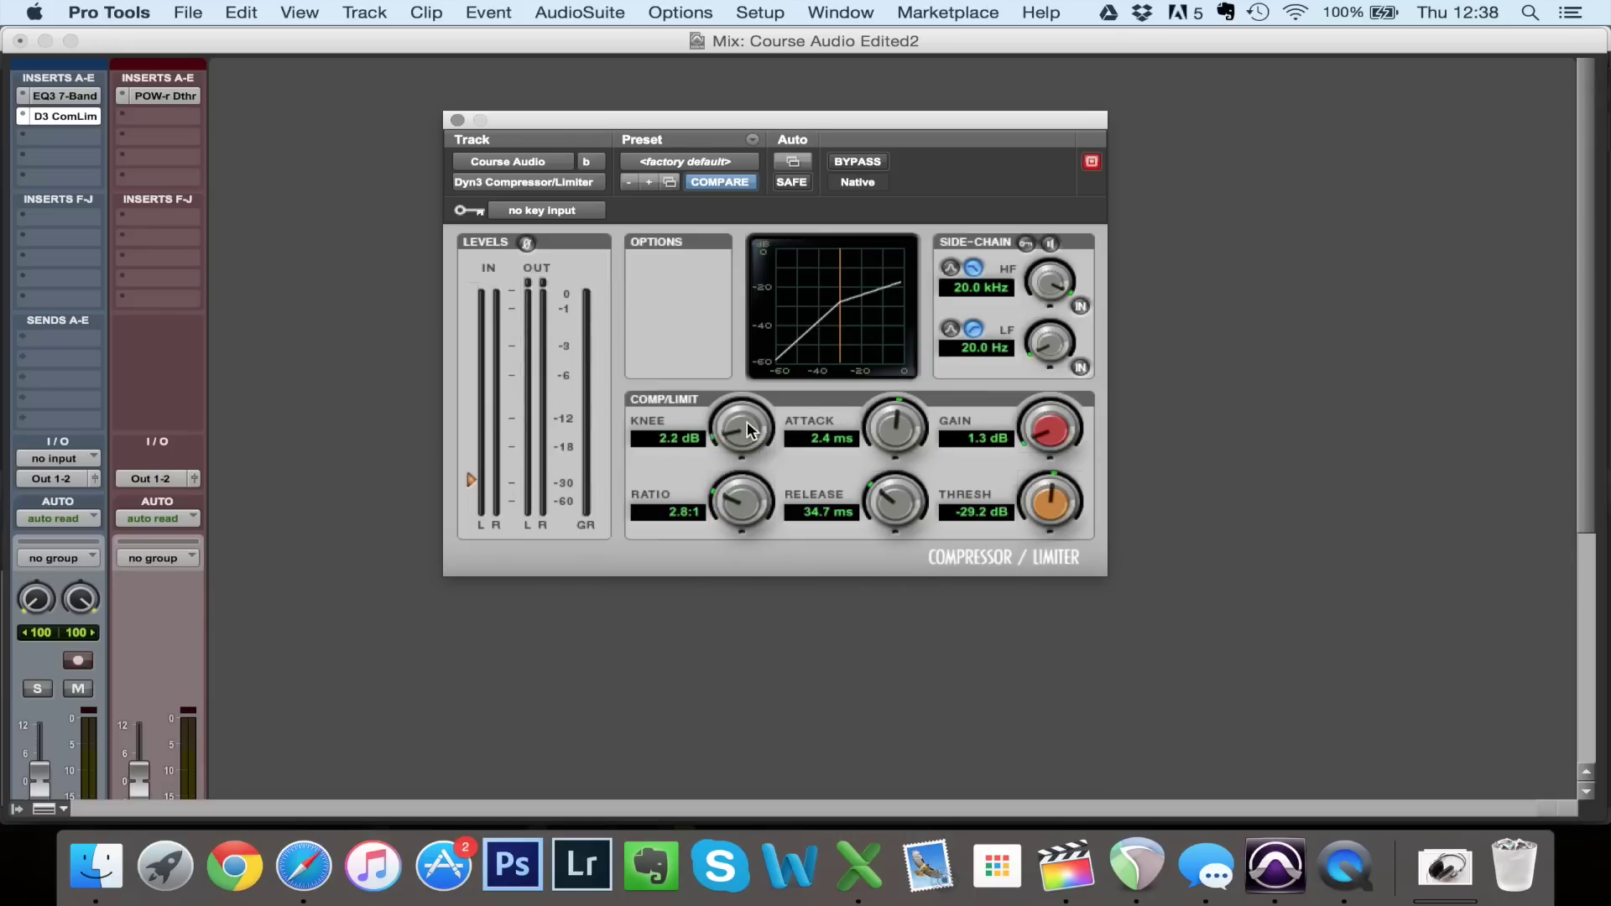
Set knee to 16.1 dB, then while playing settle gain at 1.6 dB and threshold at -26.2 dB
drag(749, 409, 763, 344)
key(space)
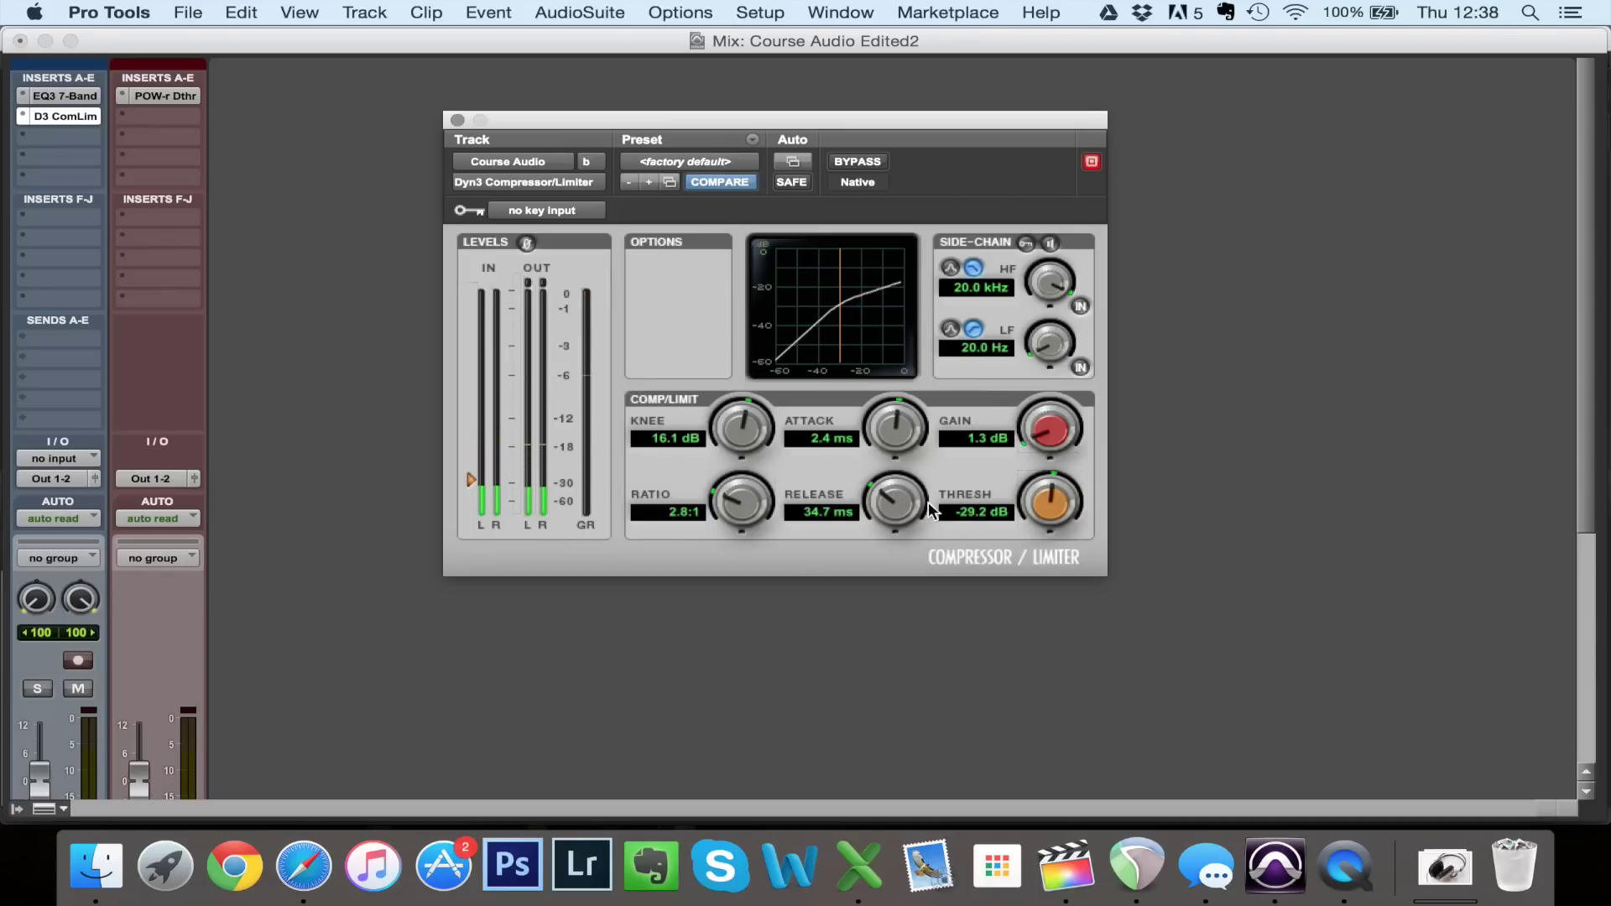
drag(1045, 506, 1046, 455)
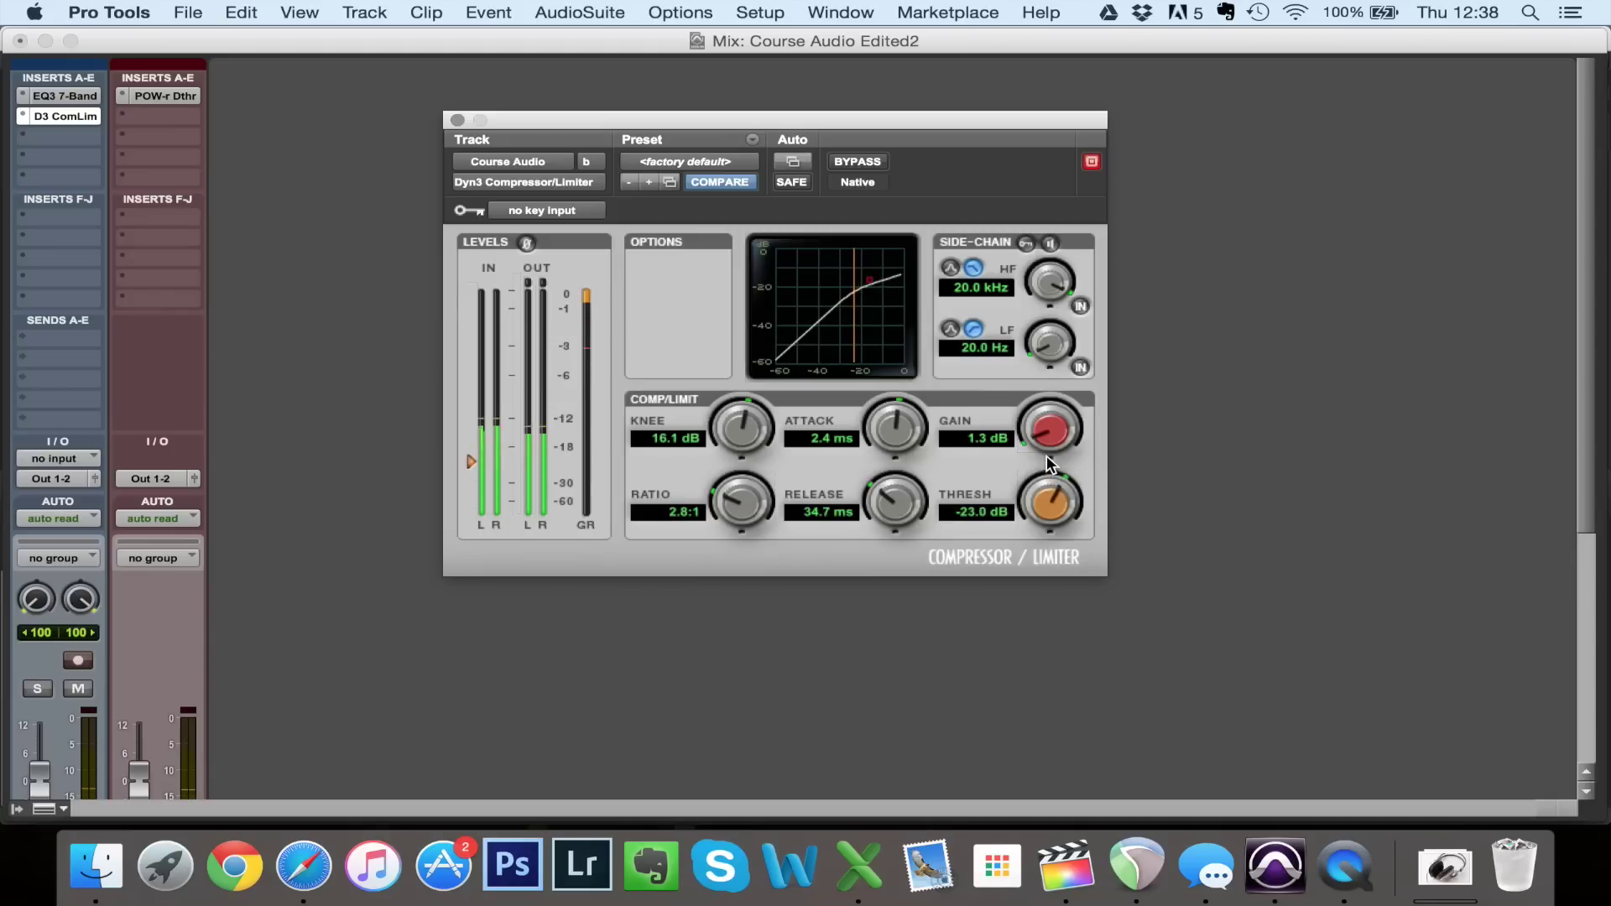
mouse_move(1059, 440)
mouse_down()
mouse_move(1057, 415)
mouse_move(1055, 442)
mouse_up()
drag(1054, 441, 1054, 432)
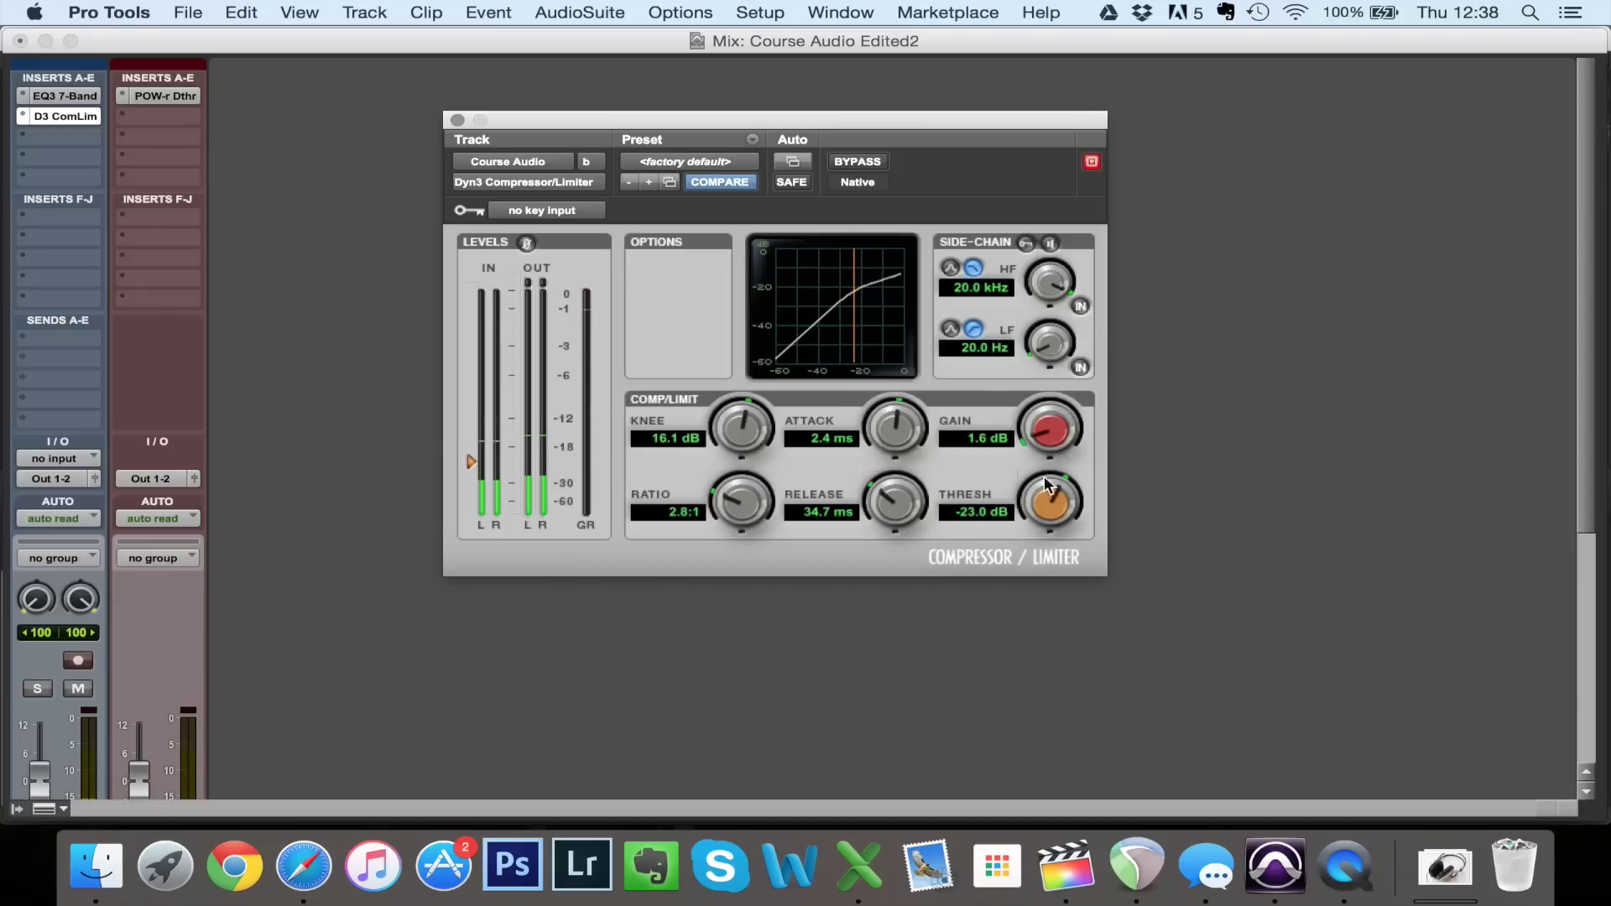
drag(1049, 500, 1045, 531)
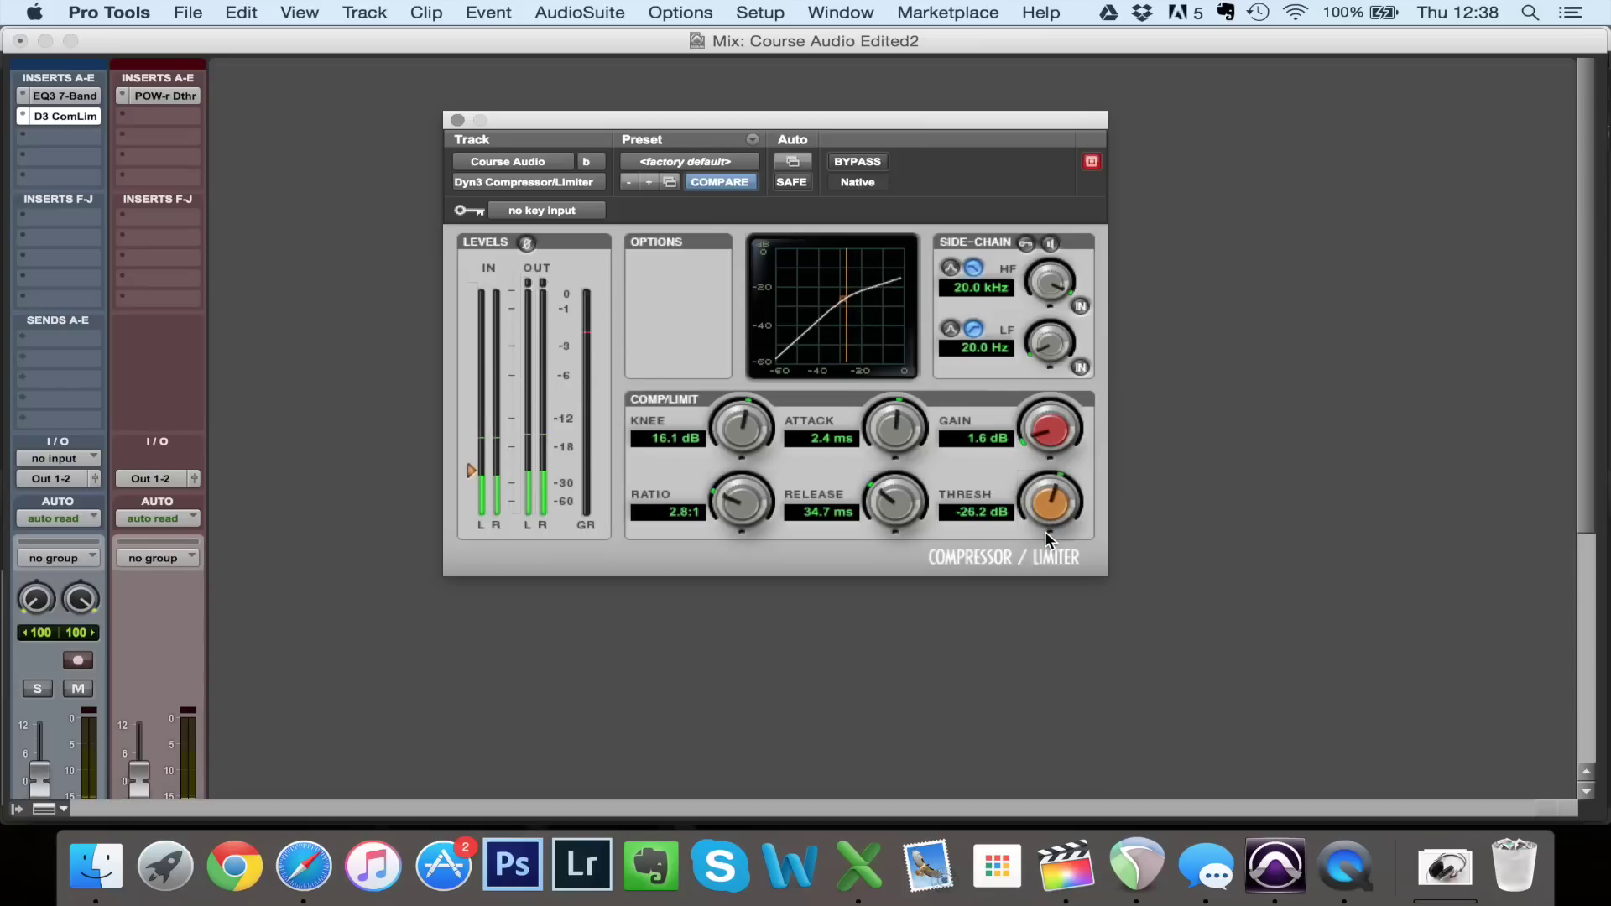